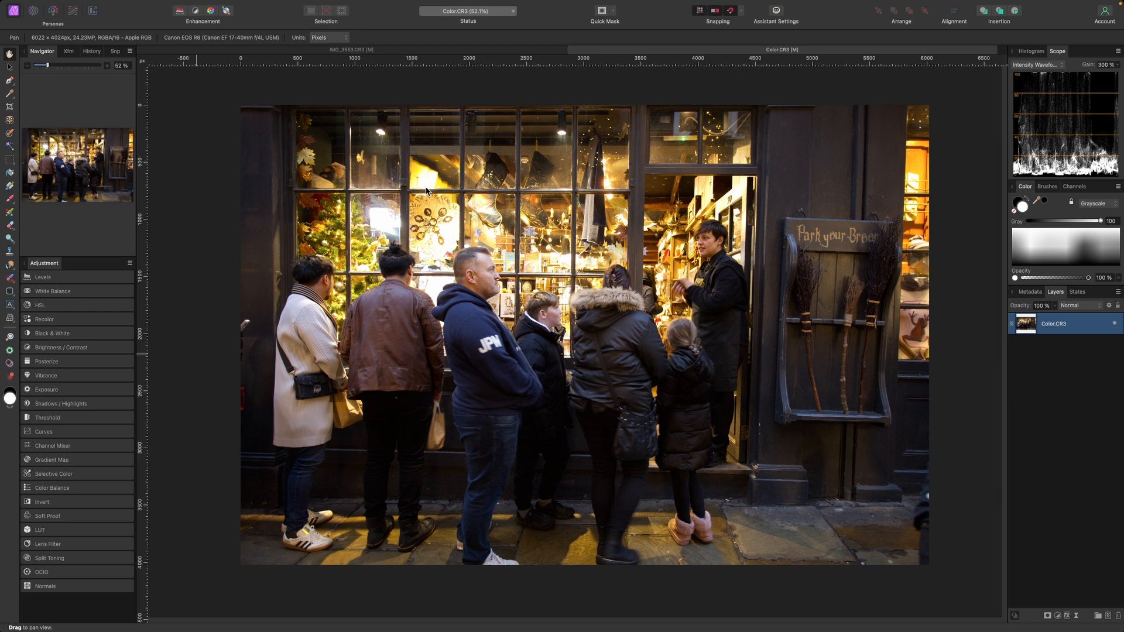
Try the Detect Edges filter on the shopfront photo, then undo it.
click(260, 5)
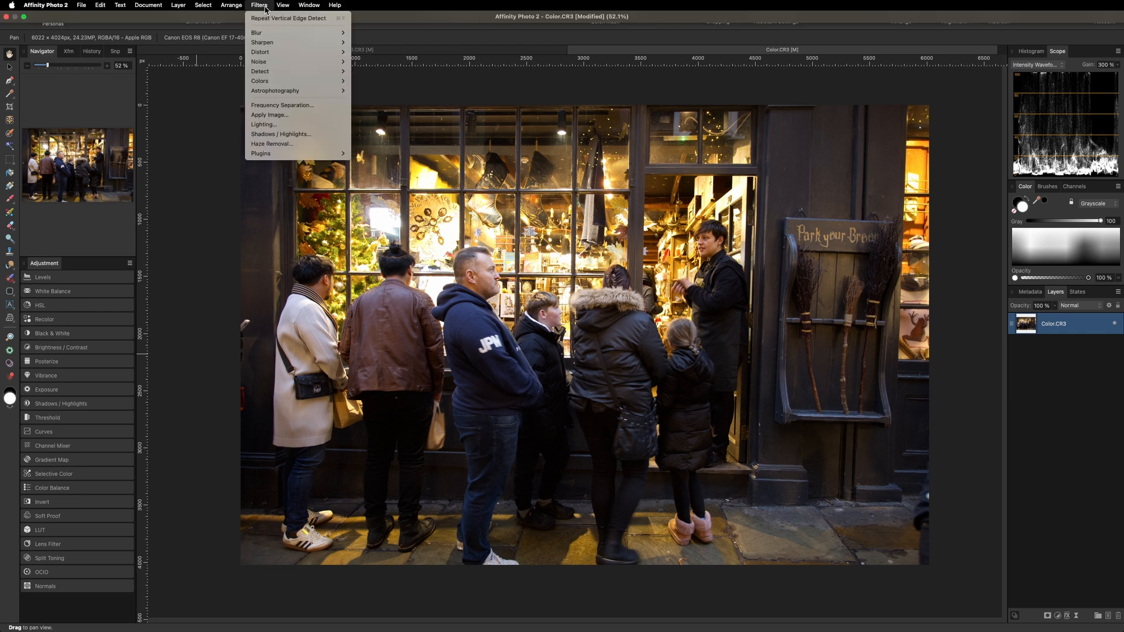
mouse_move(300, 62)
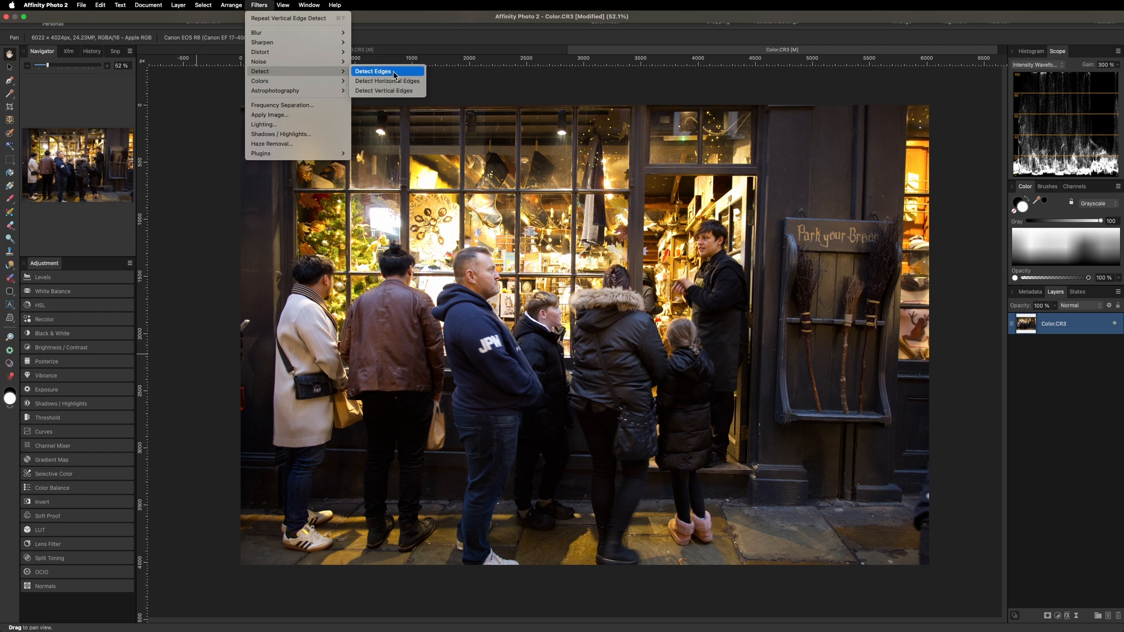
click(394, 73)
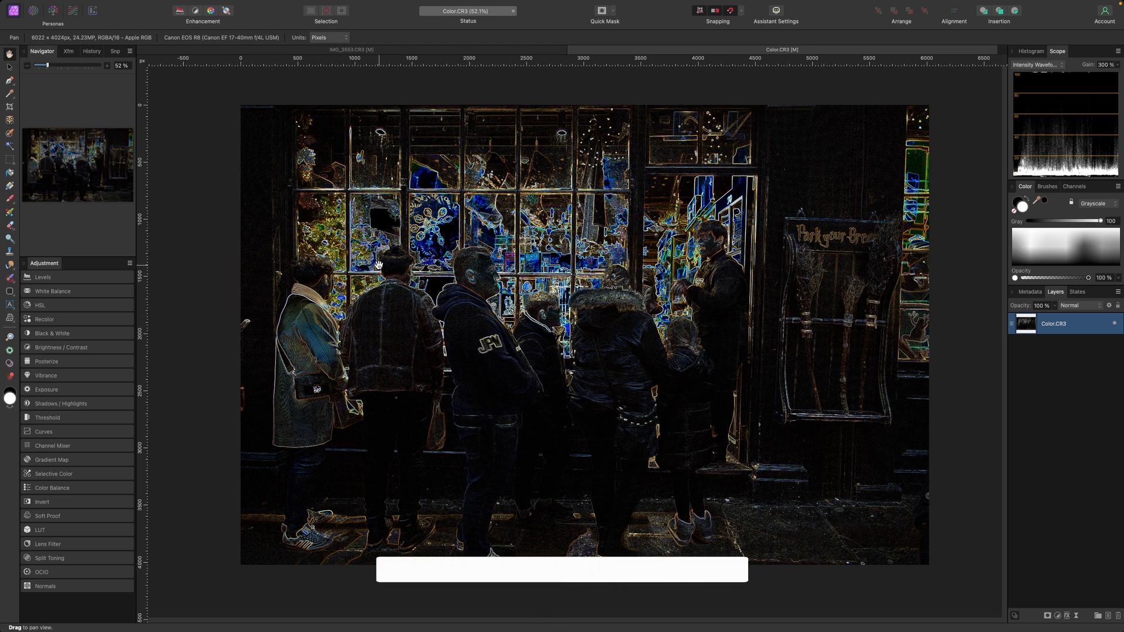
drag(491, 253, 495, 248)
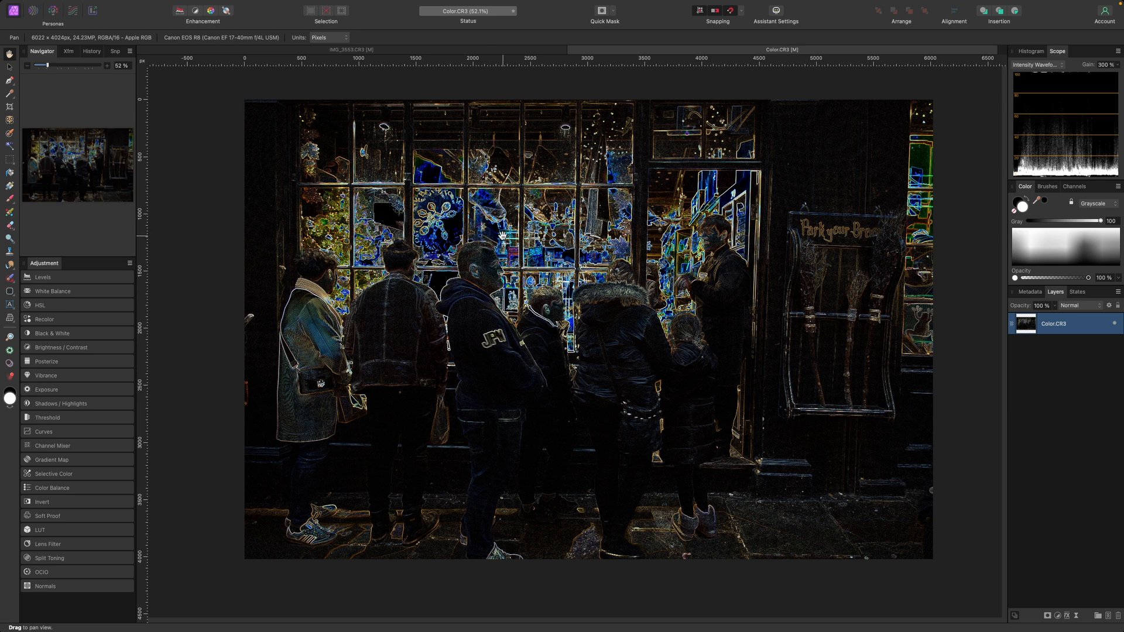
key(super+z)
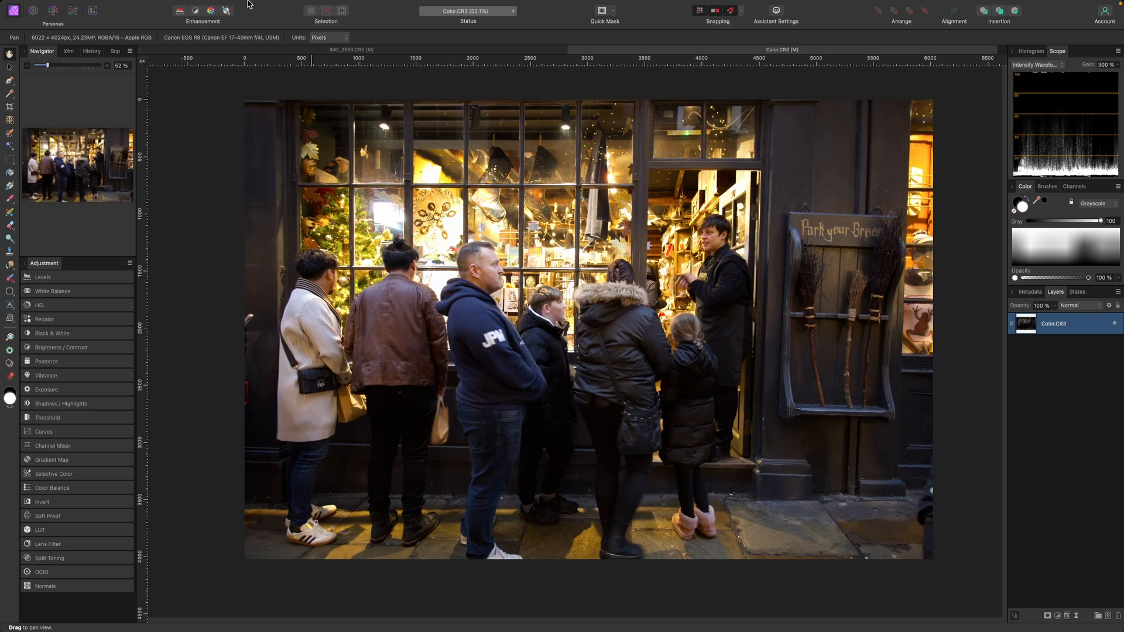
Try the Detect Horizontal Edges filter on the photo and examine the result on the people up close.
click(257, 5)
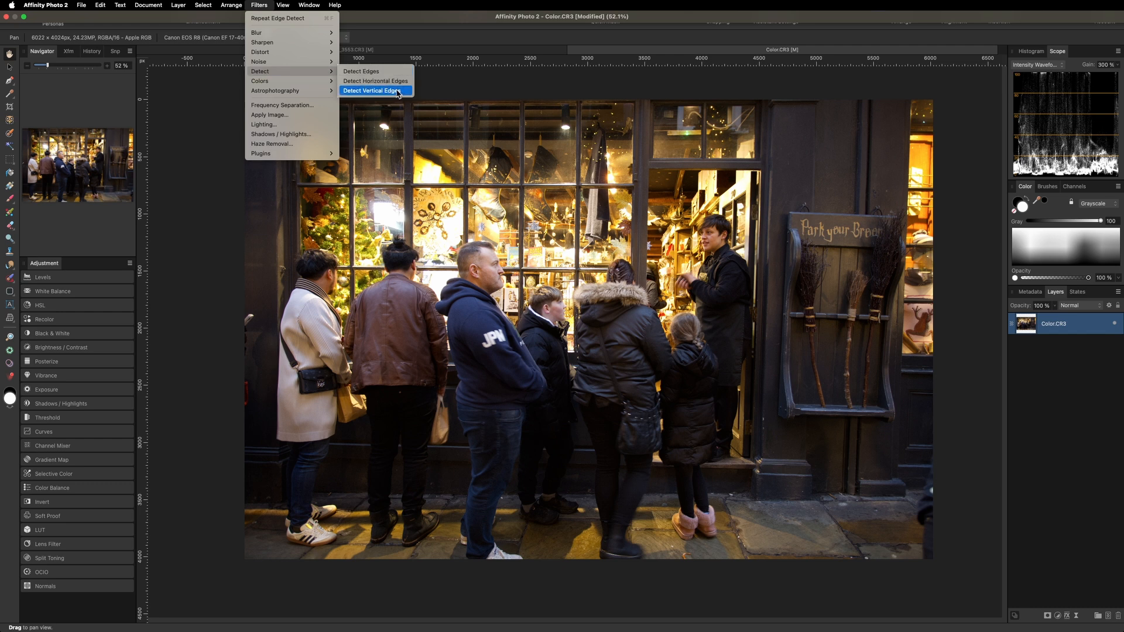
click(398, 92)
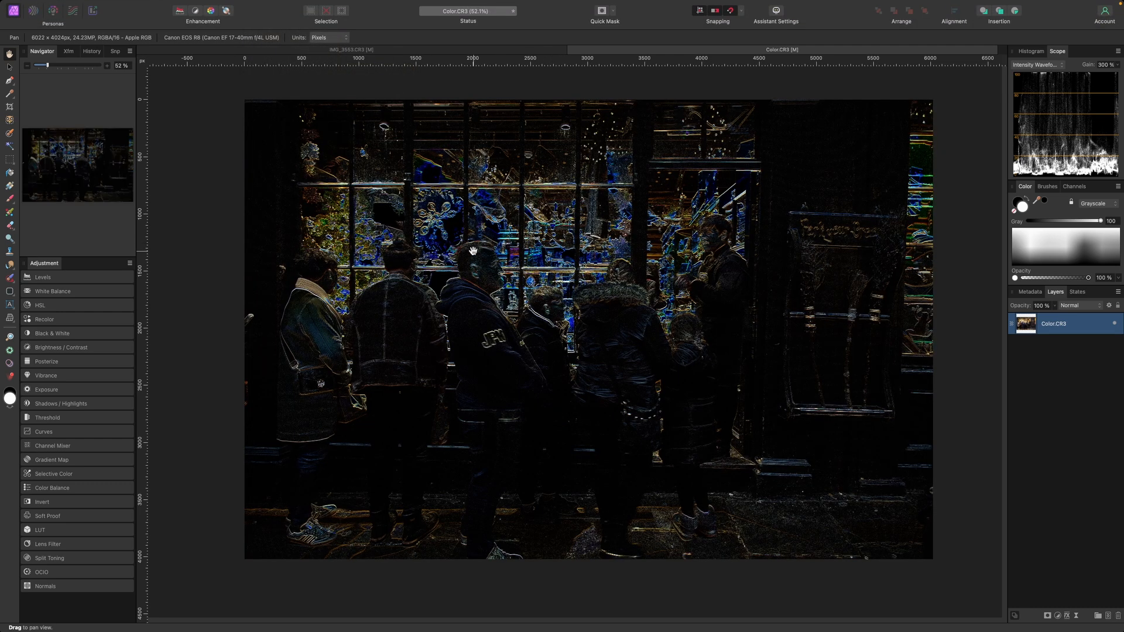
scroll(465, 221, up, 2)
scroll(466, 221, down, 1)
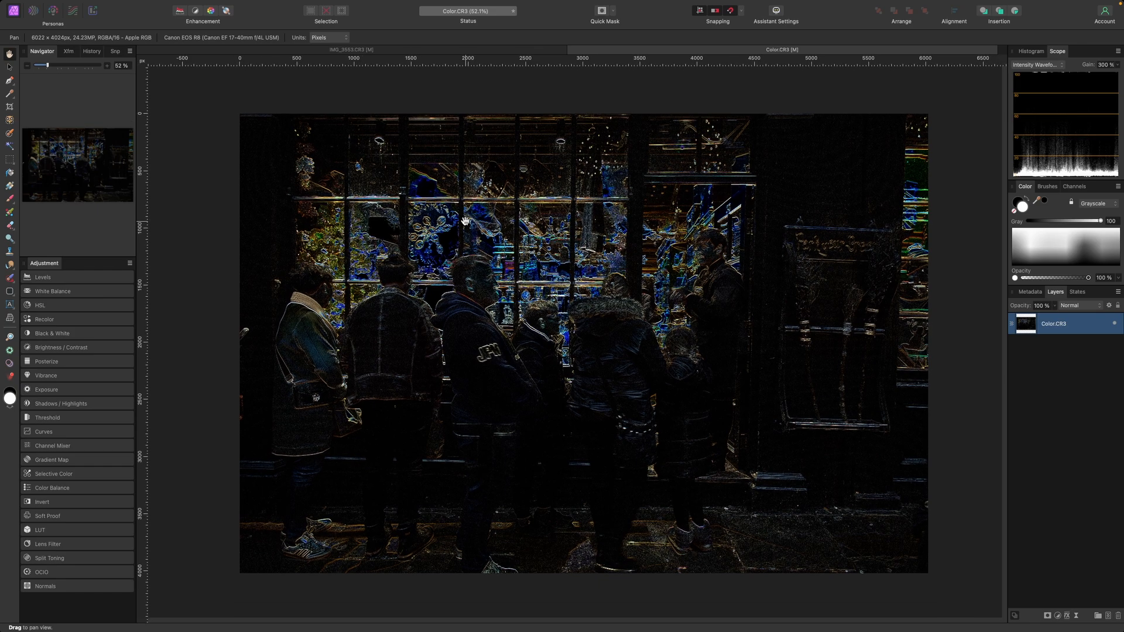
scroll(465, 221, up, 4)
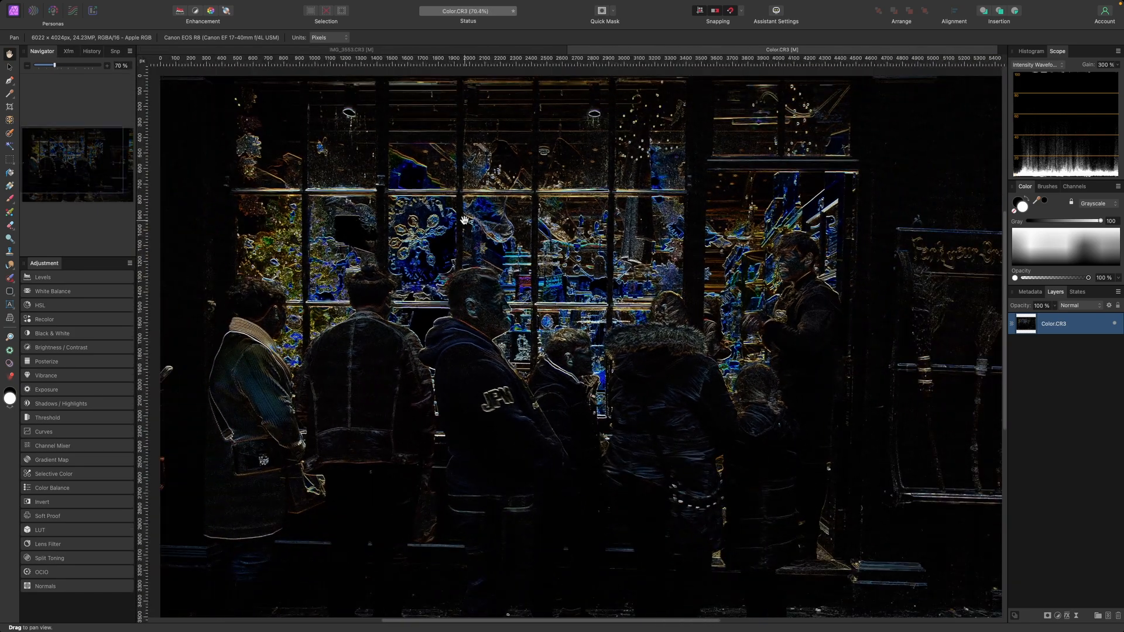
scroll(609, 284, down, 1)
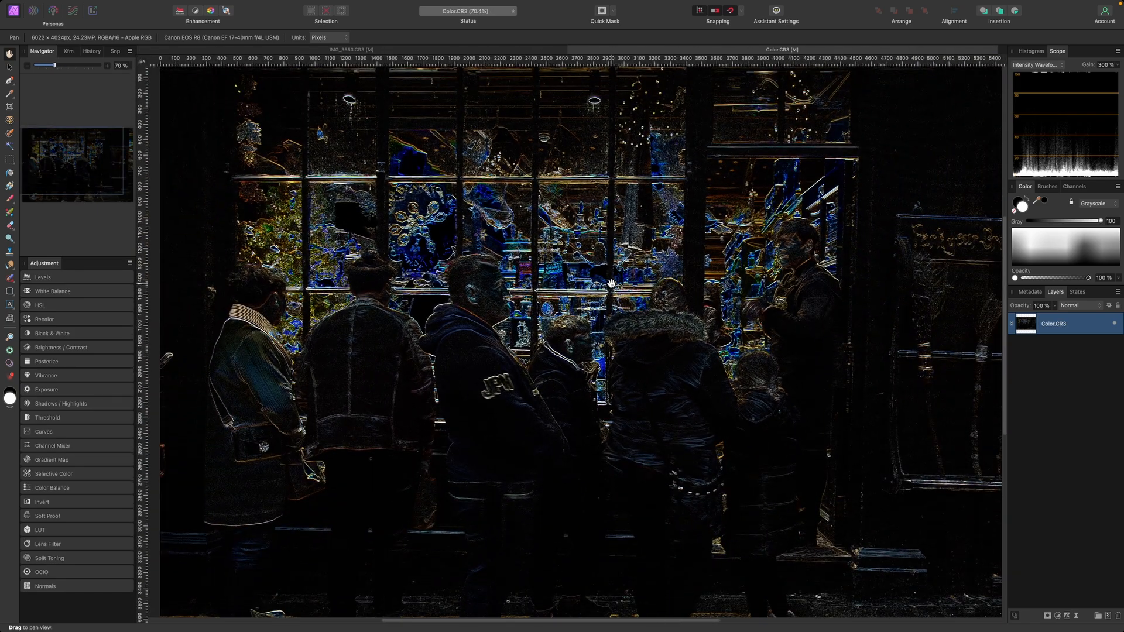
scroll(389, 328, up, 3)
scroll(346, 333, up, 3)
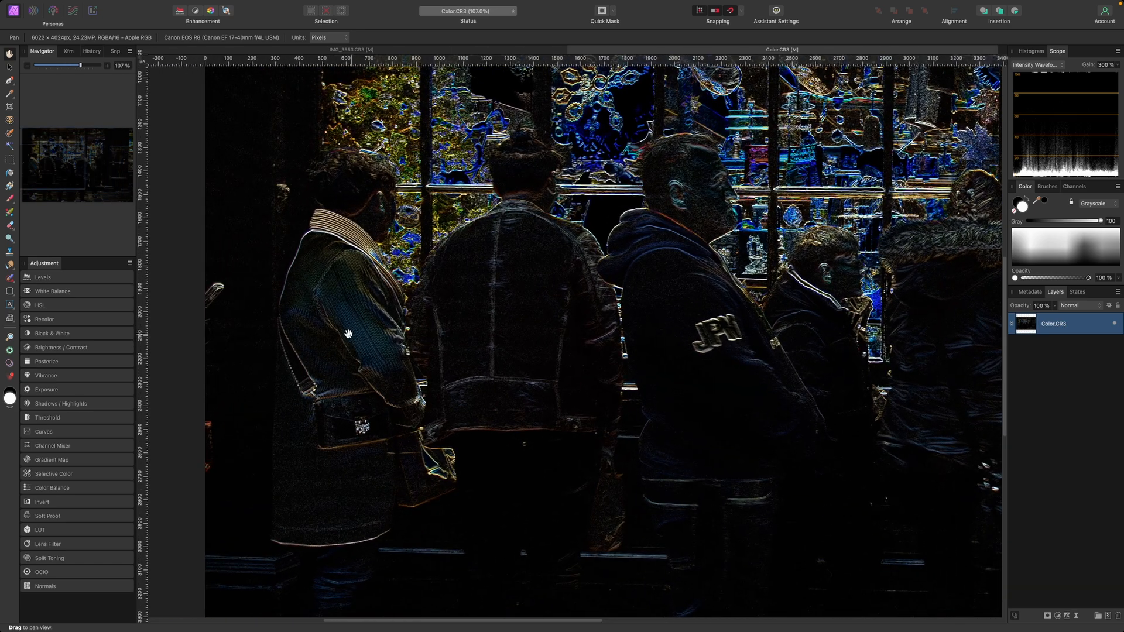
scroll(369, 334, up, 2)
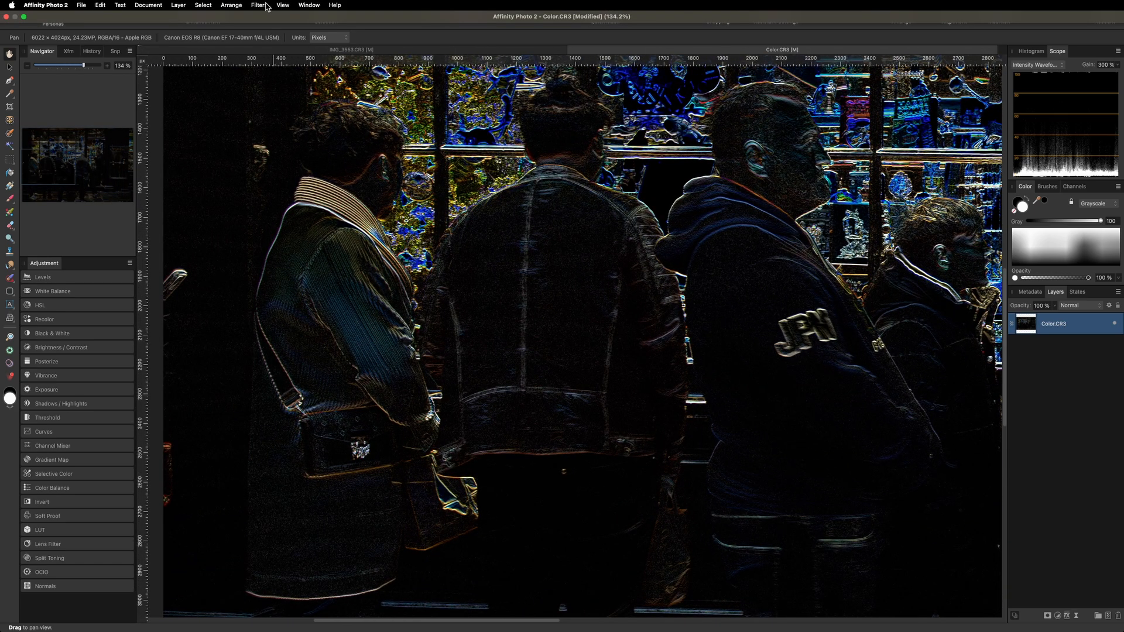
Duplicate the edge-detected layer, then undo the duplication and the horizontal edge filter to restore the photo.
click(266, 7)
mouse_move(310, 81)
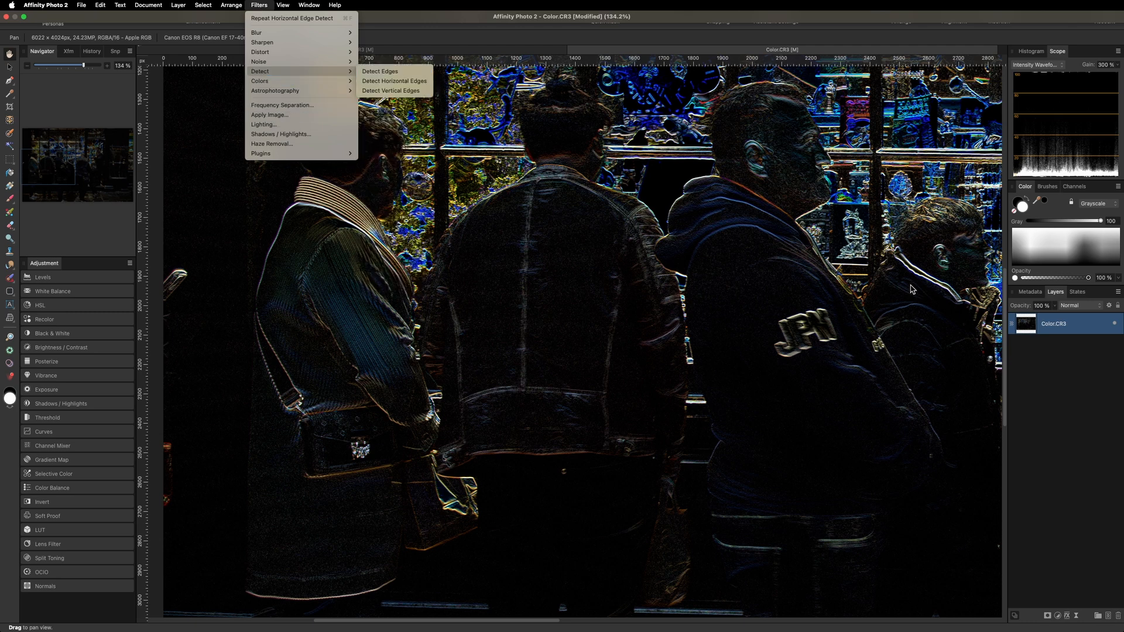
click(1051, 325)
scroll(1051, 325, left, 10)
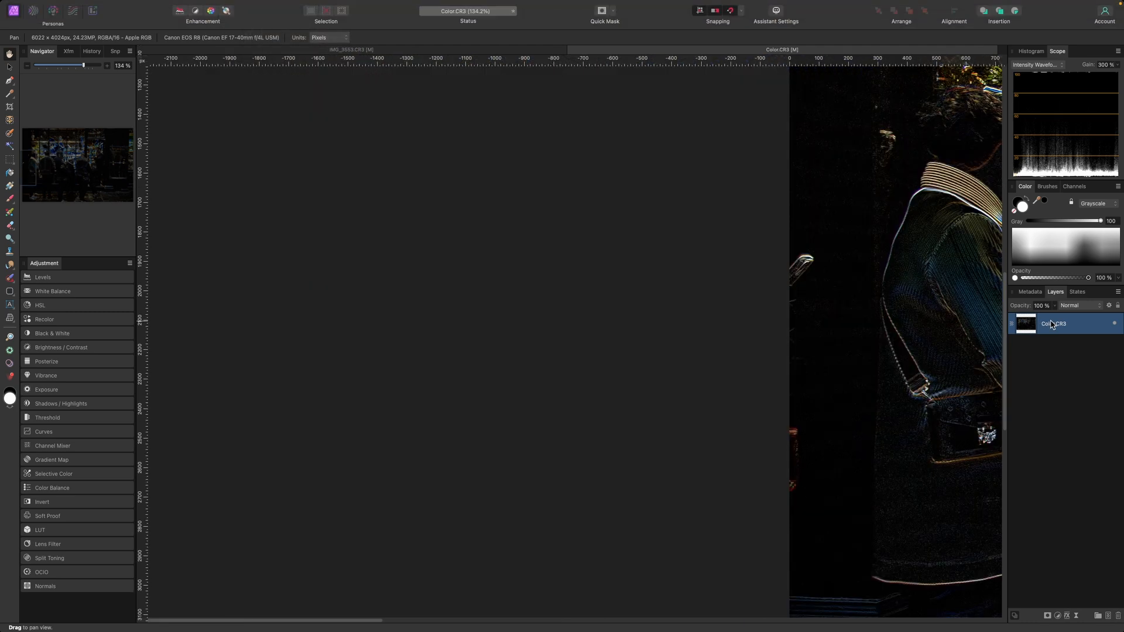
key(super+j)
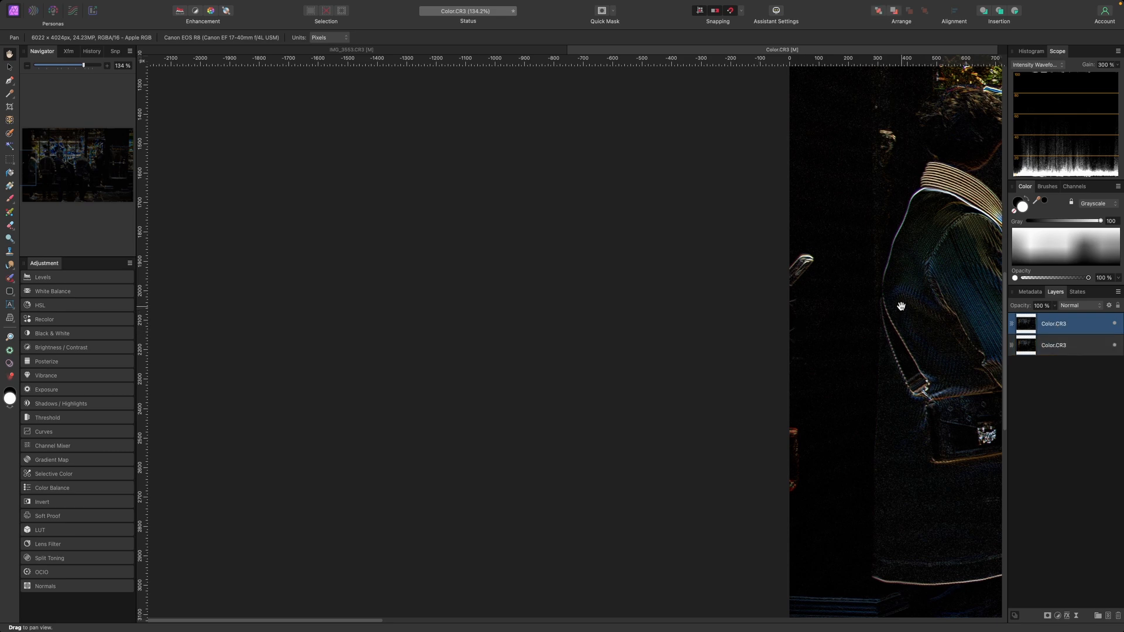
drag(898, 306, 452, 322)
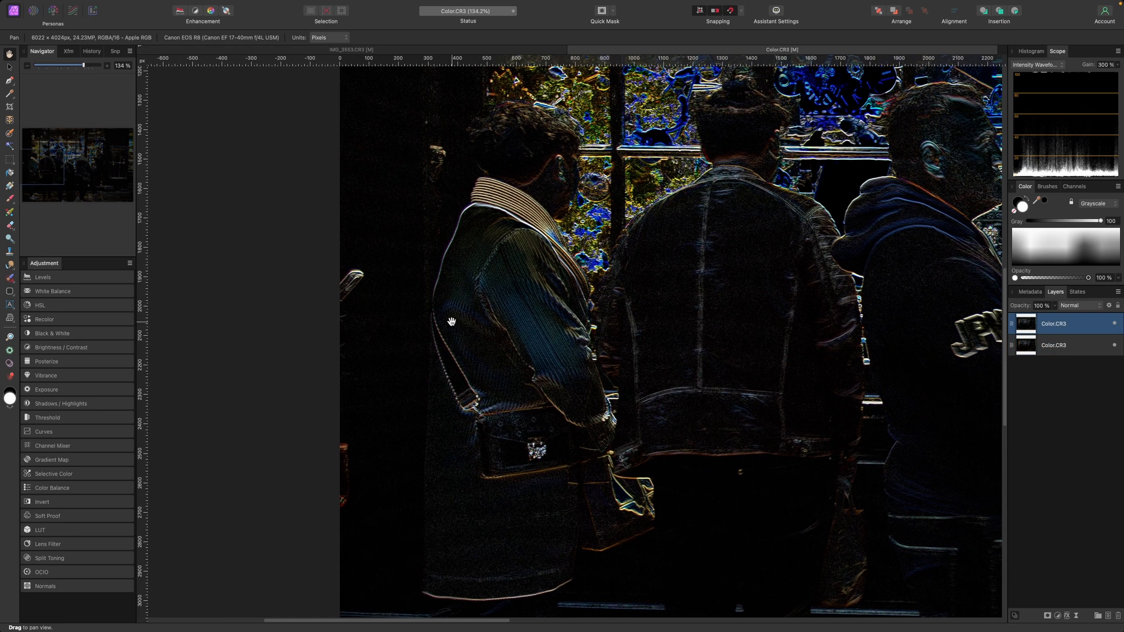
key(Delete)
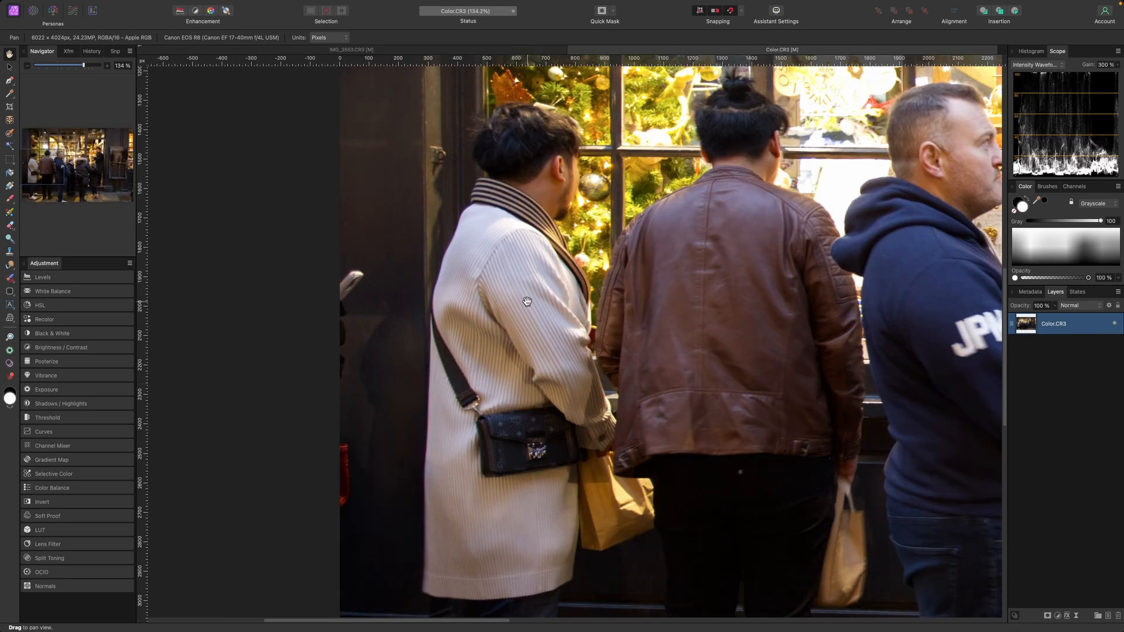
Try the Detect Vertical Edges filter on the photo layer.
mouse_move(245, 5)
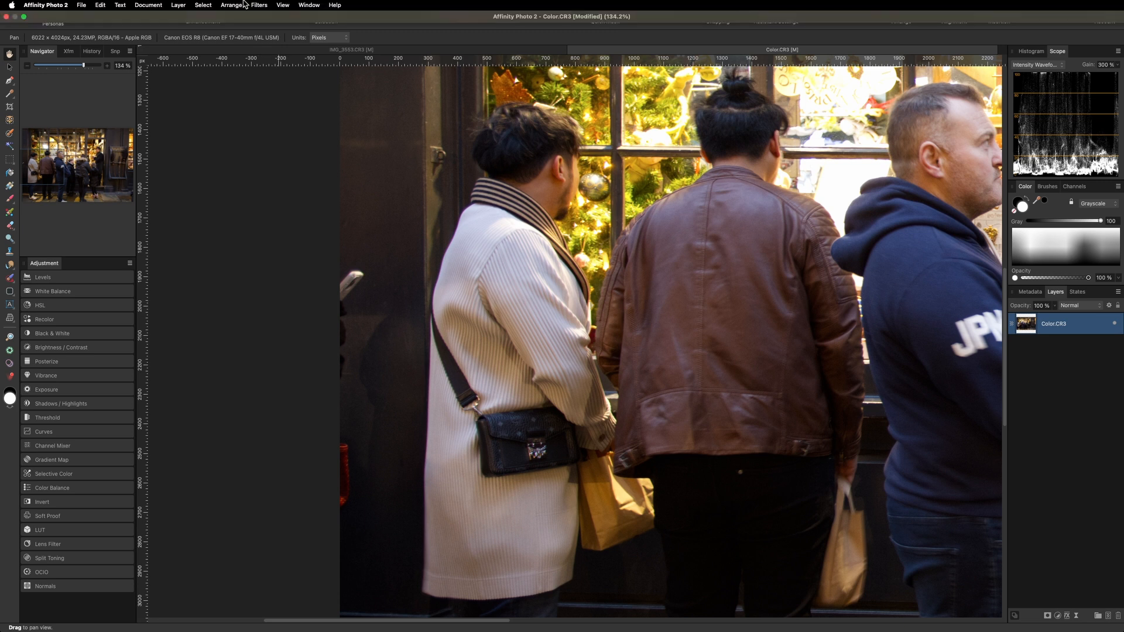
click(258, 5)
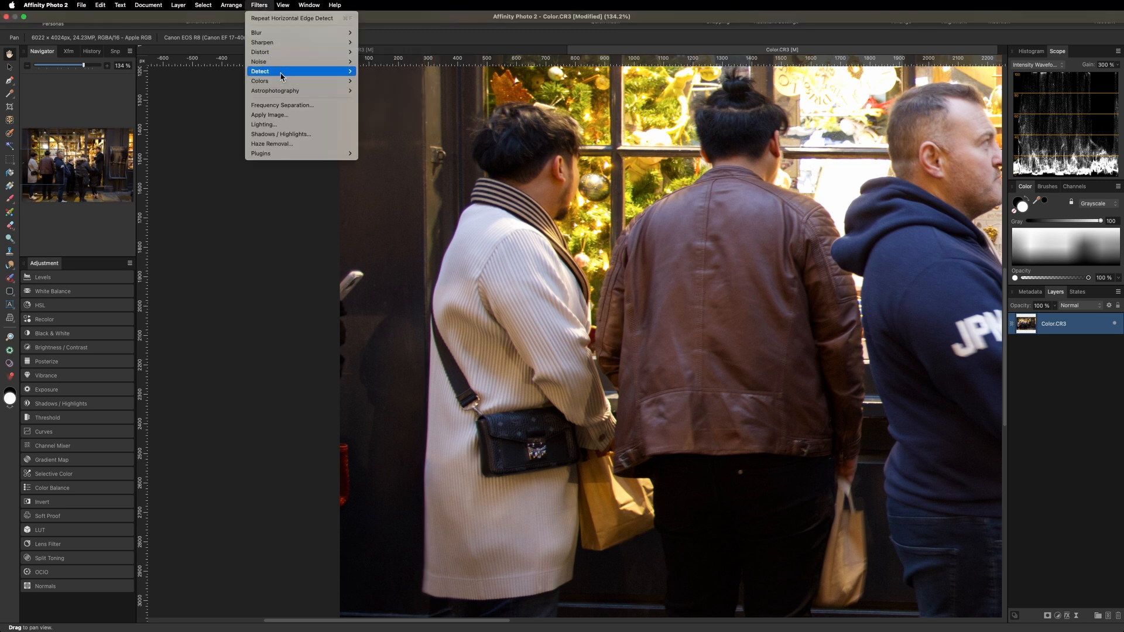
mouse_move(281, 75)
click(391, 88)
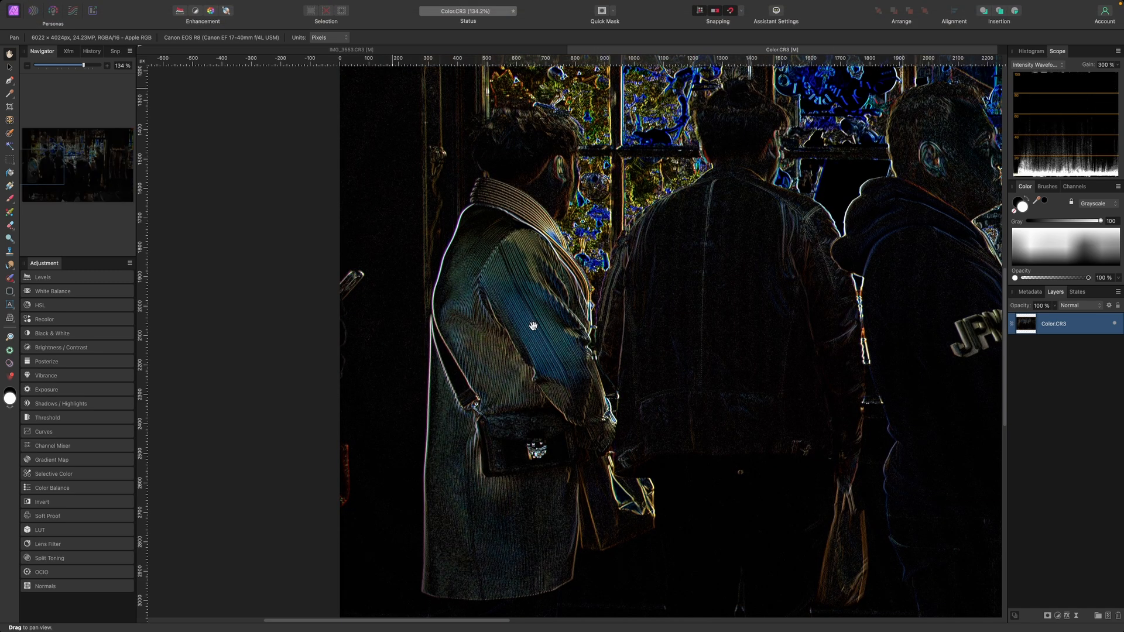
Examine the vertical edge detection across the coats, the shop window and the broom rack.
scroll(509, 319, right, 3)
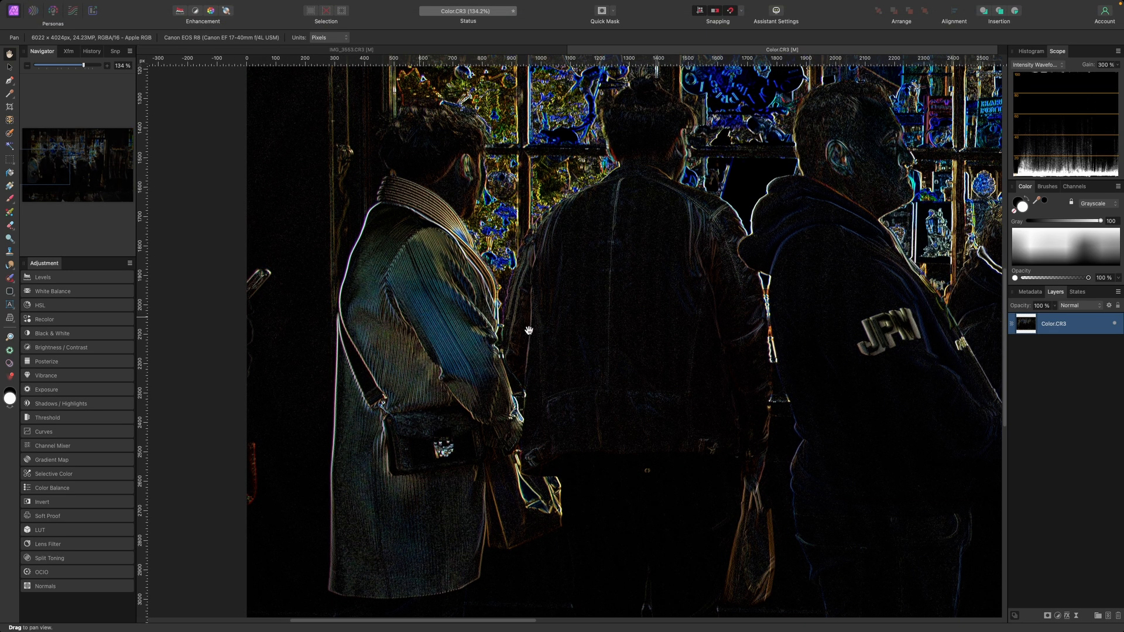
scroll(444, 360, down, 1)
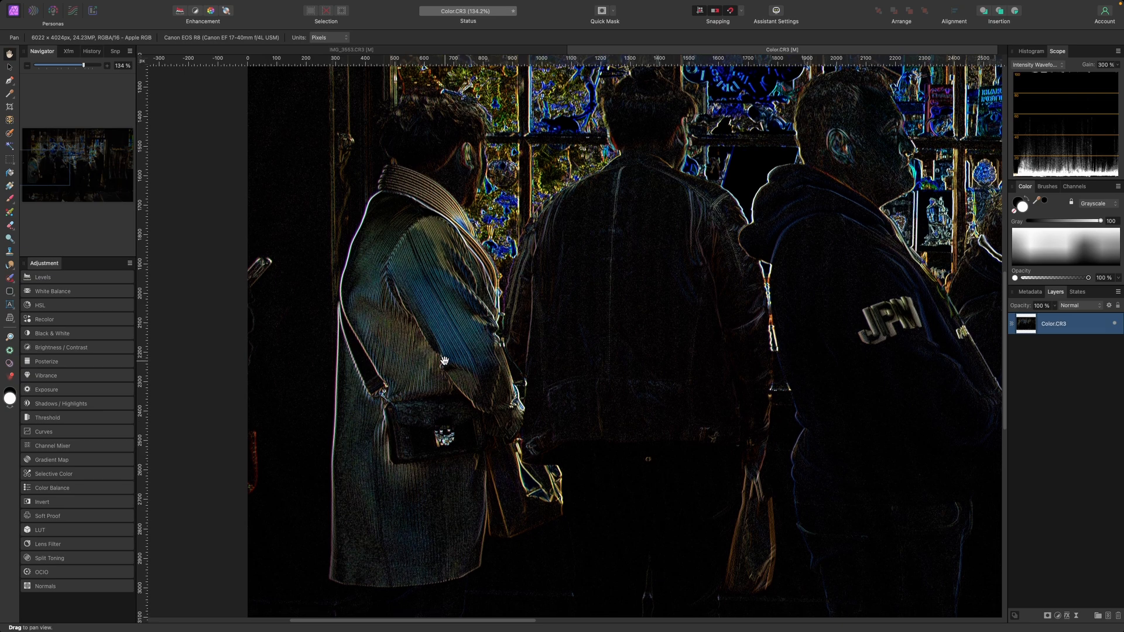
scroll(474, 344, right, 8)
scroll(529, 314, down, 3)
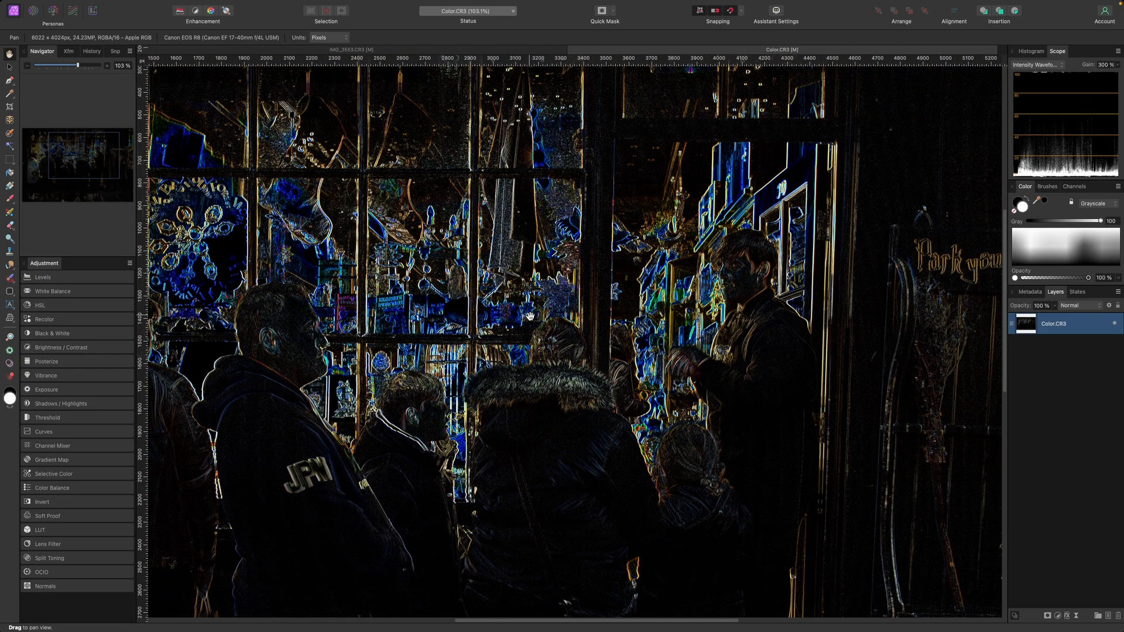
scroll(530, 316, down, 4)
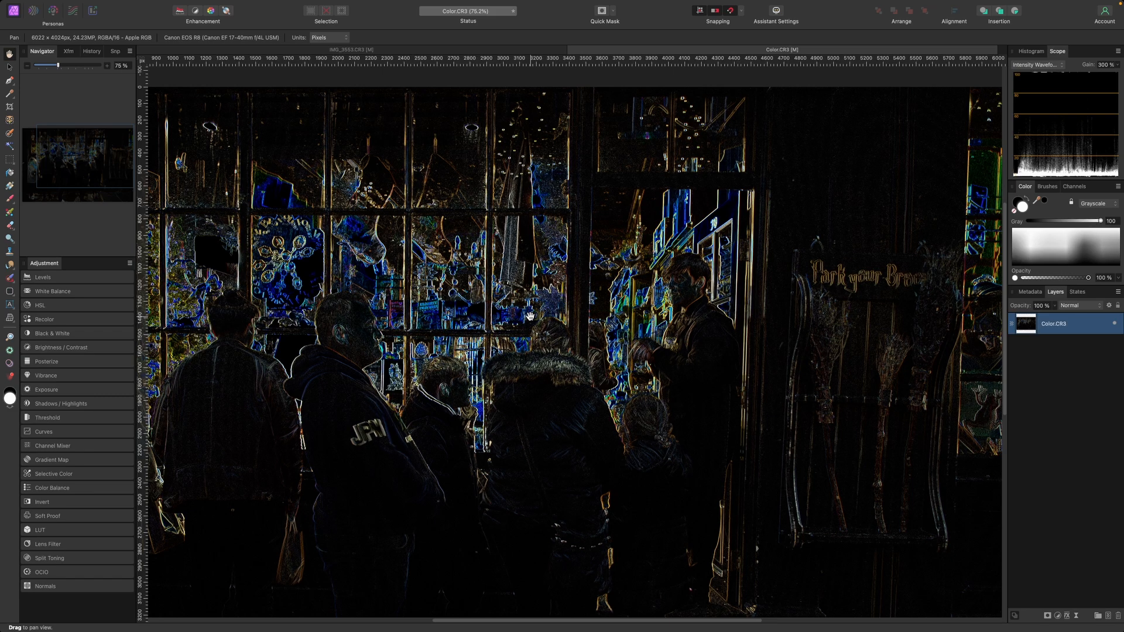
scroll(529, 317, left, 6)
scroll(530, 316, left, 3)
scroll(530, 317, down, 1)
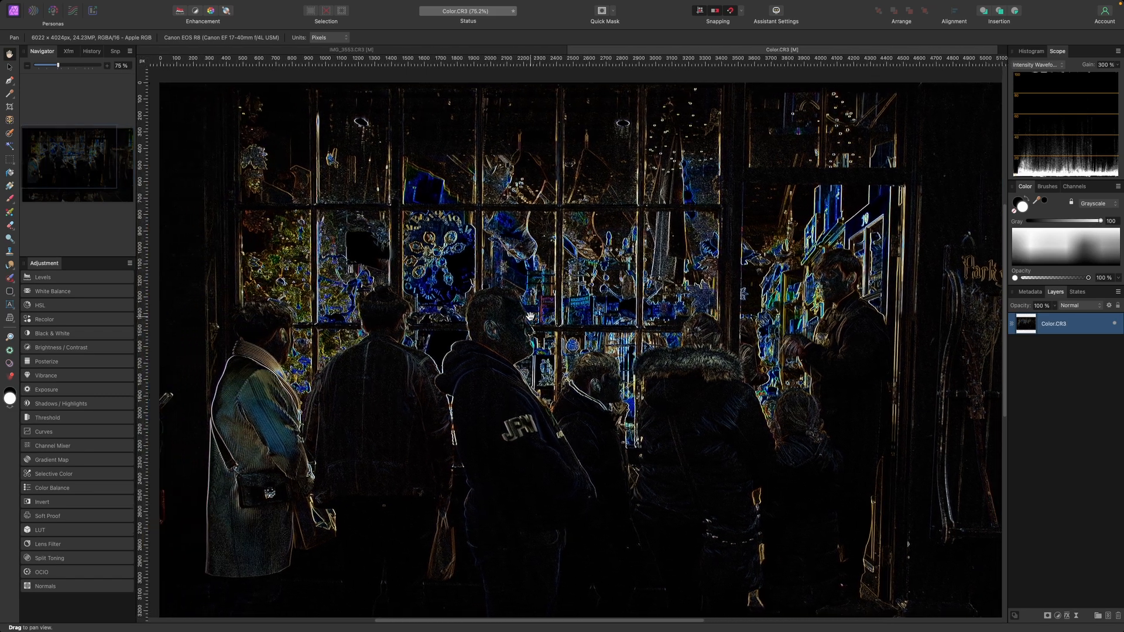
scroll(530, 316, right, 4)
scroll(530, 316, up, 1)
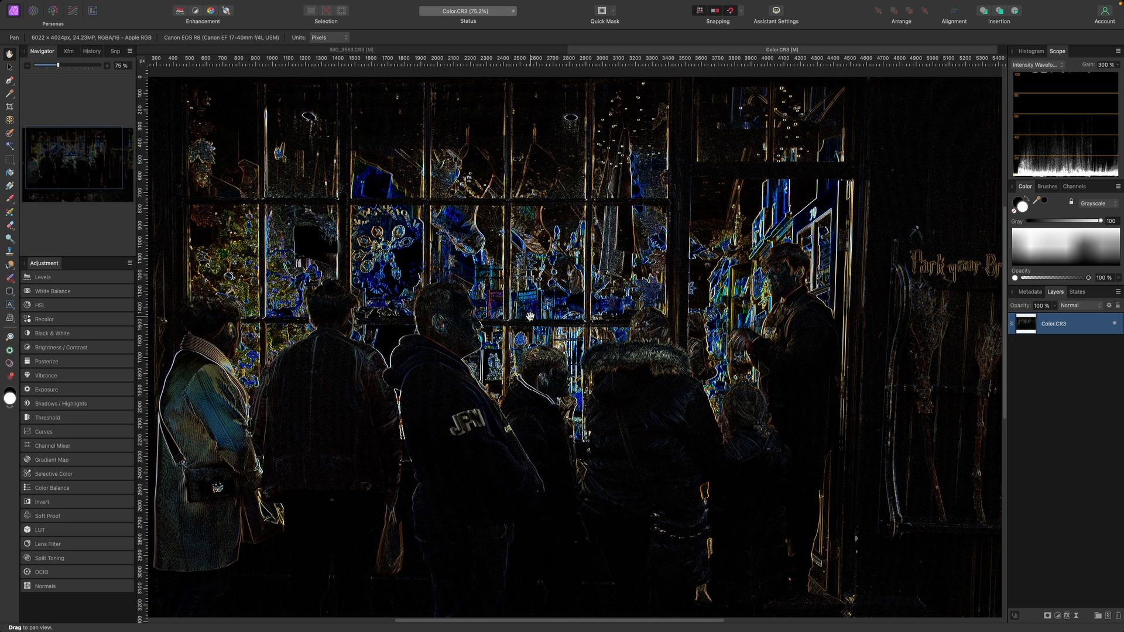
Invert the edge-detected image and inspect it, then undo the inversion and the vertical edge filter.
key(super+i)
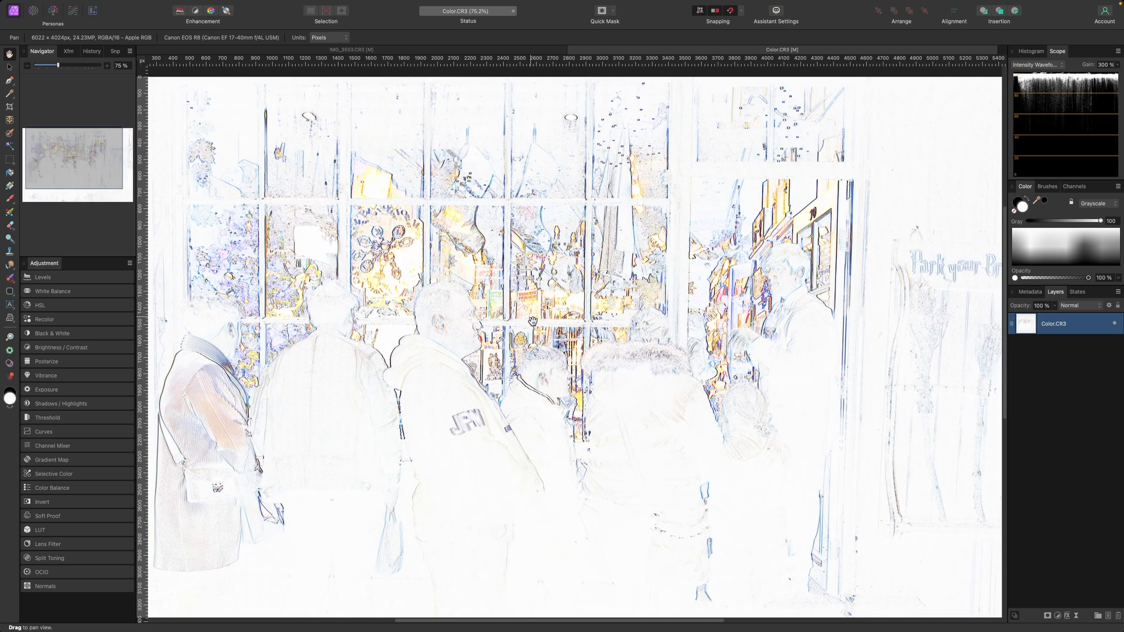
scroll(633, 340, down, 2)
scroll(634, 339, down, 2)
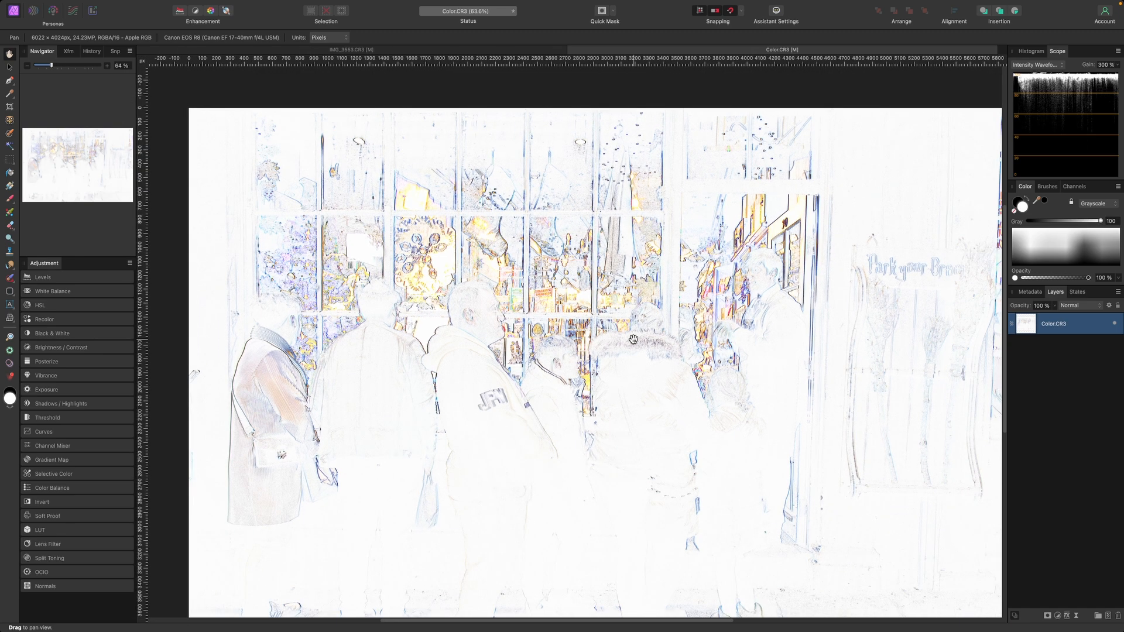
scroll(849, 349, down, 3)
scroll(848, 349, right, 3)
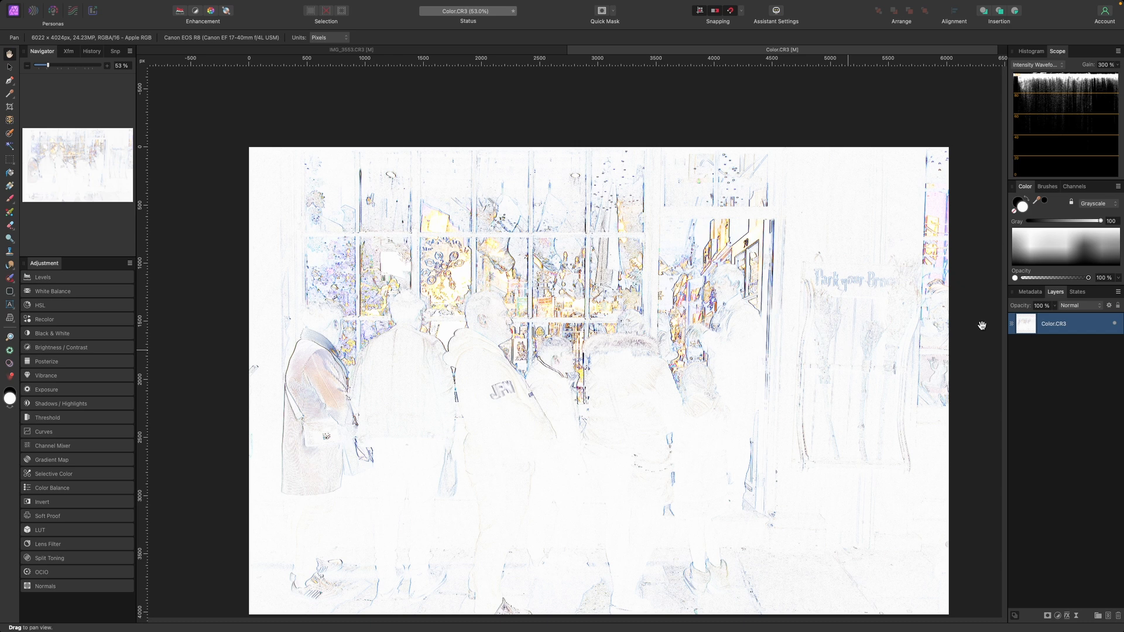
key(super+z)
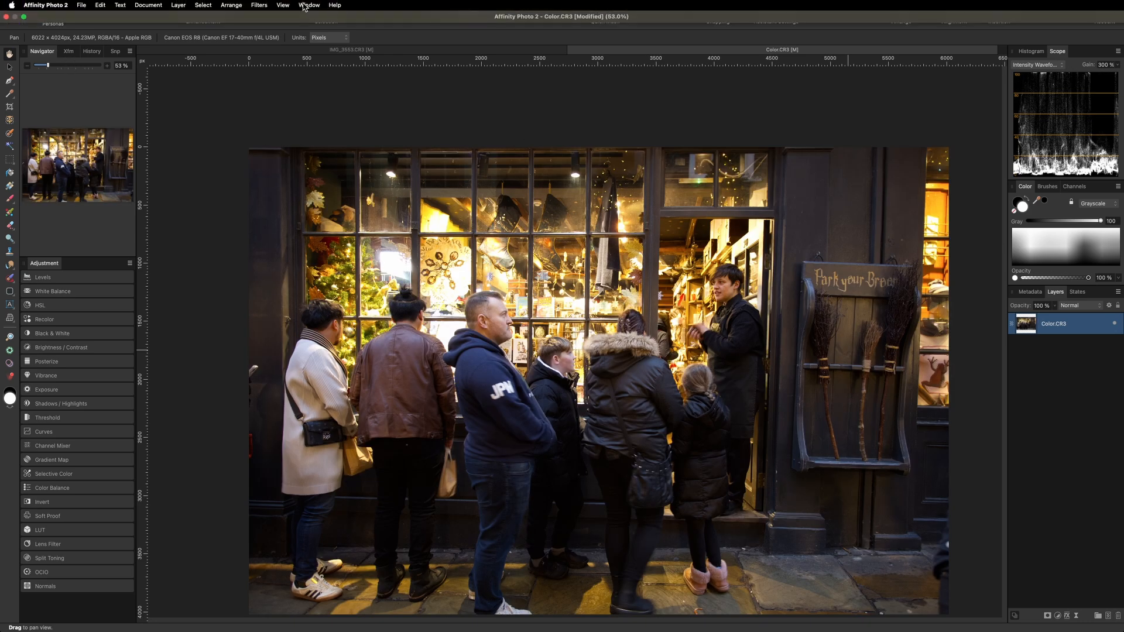
click(273, 6)
mouse_move(257, 6)
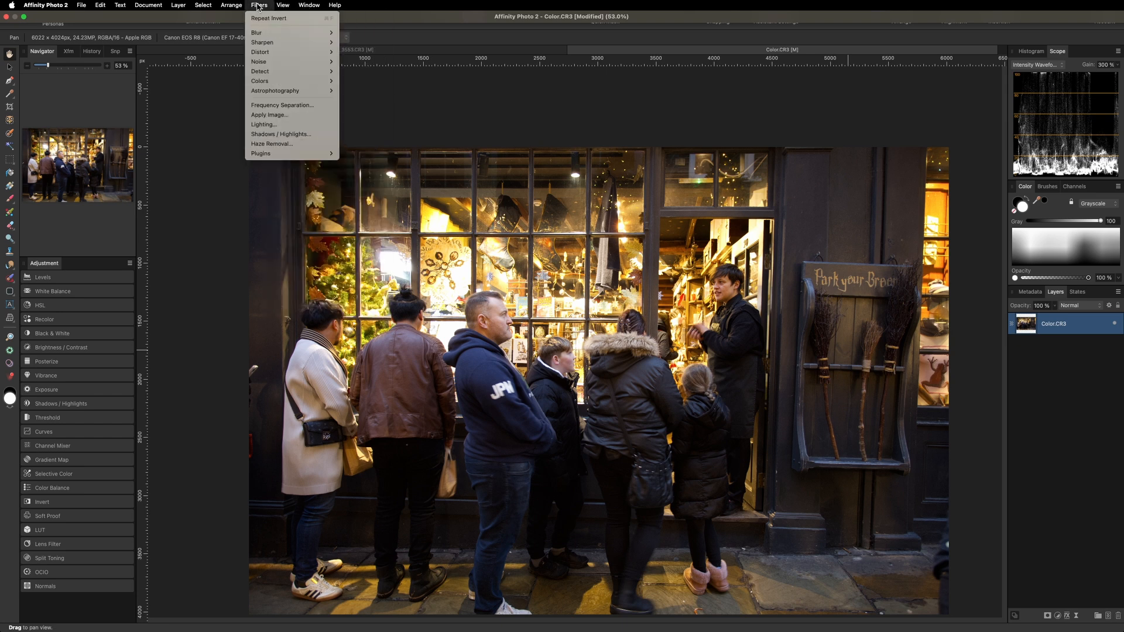
mouse_move(291, 81)
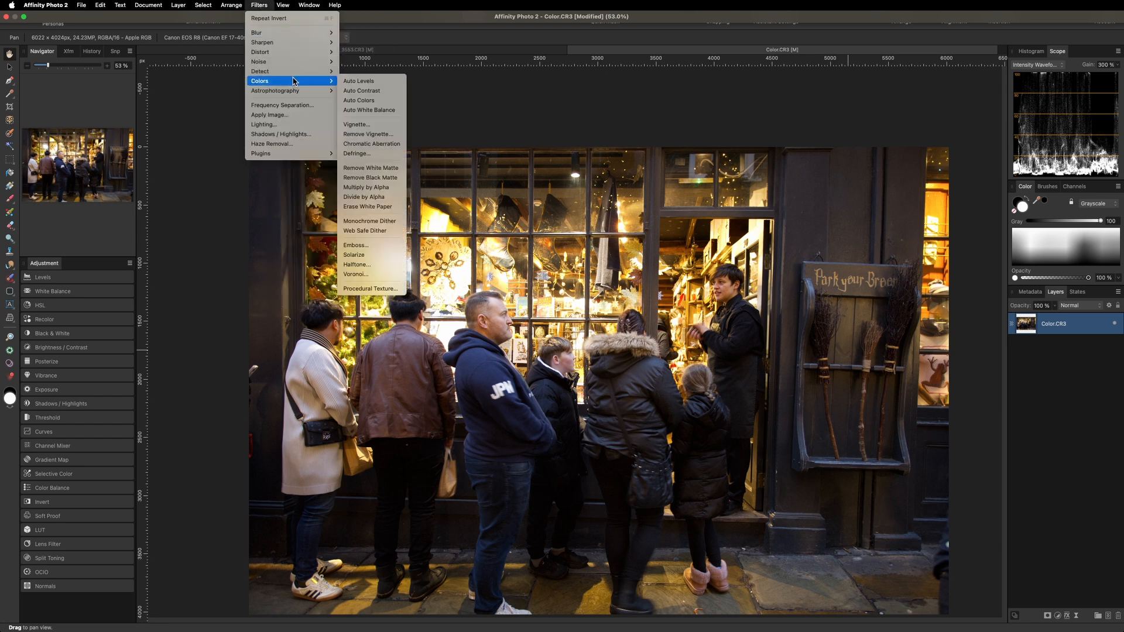
click(383, 84)
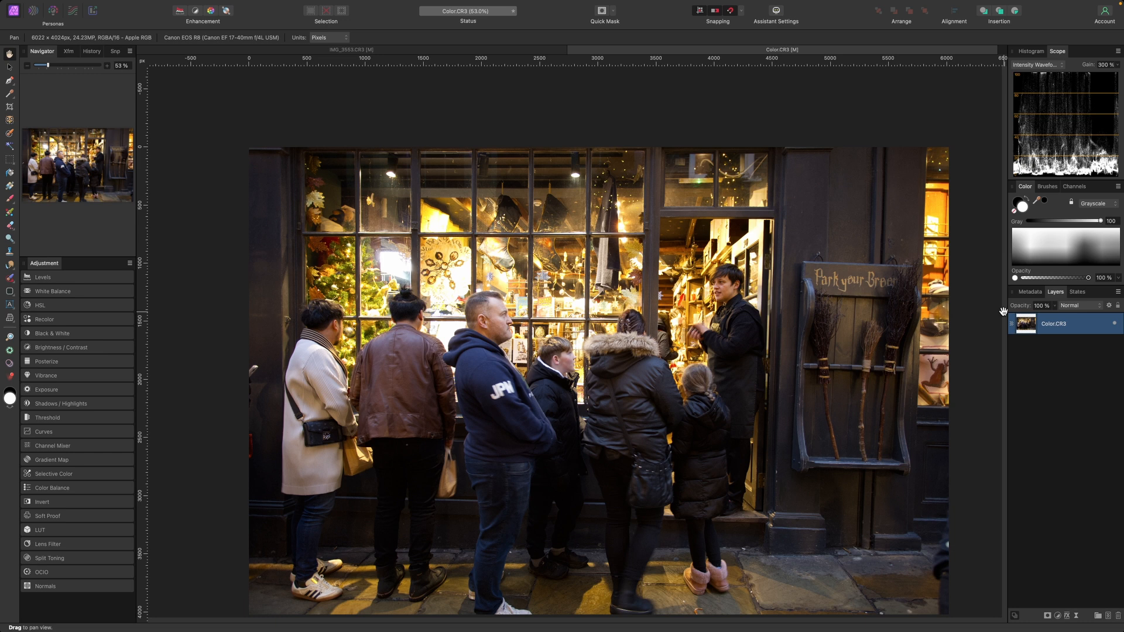
Duplicate the photo layer, rename the lower copy "Original" and select the upper copy for editing.
key(super+j)
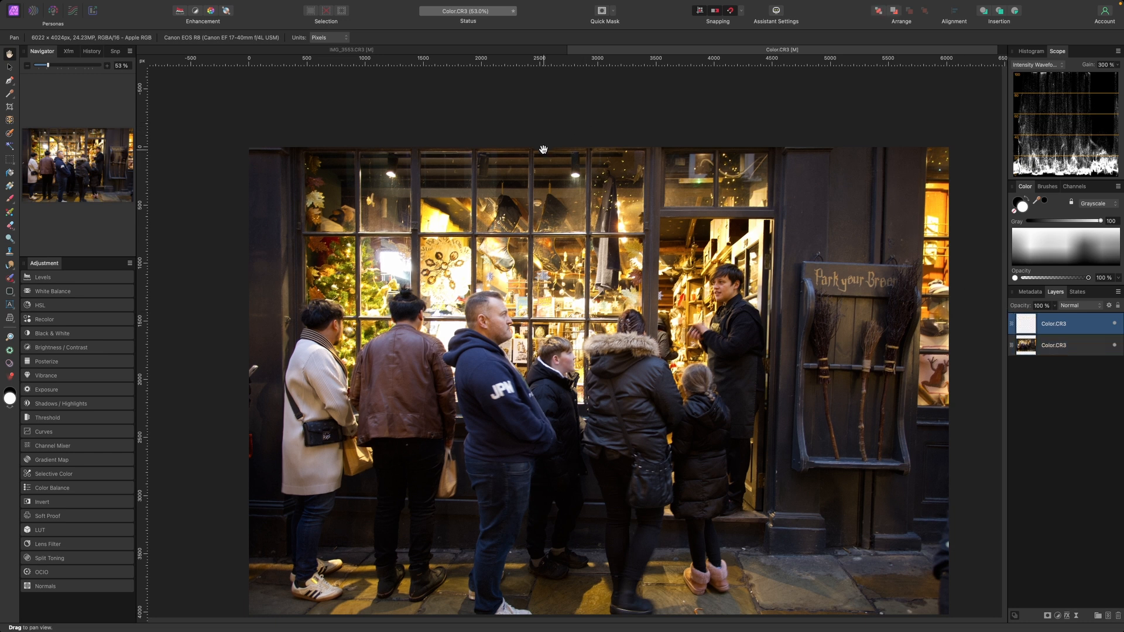
double_click(1053, 345)
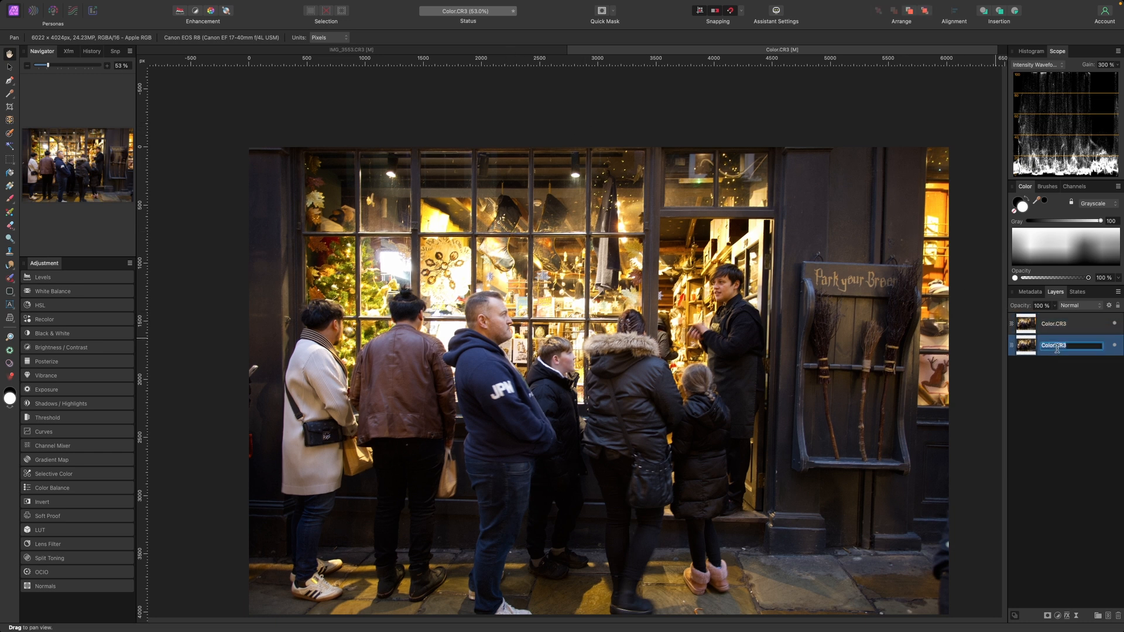
text(Original)
key(Return)
click(1072, 323)
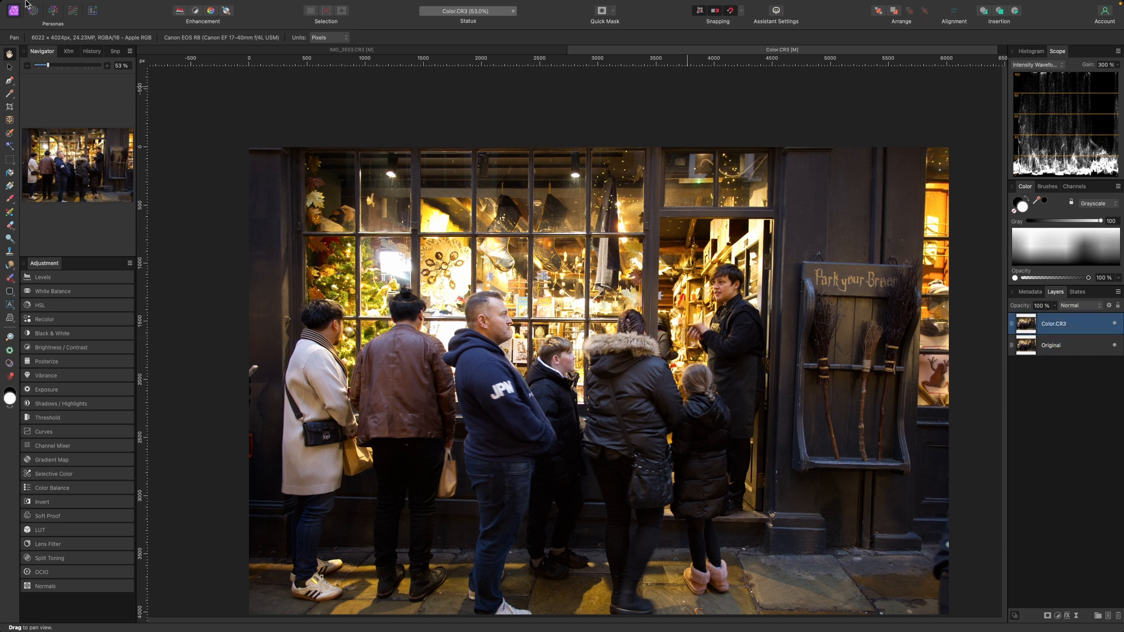
Apply the Auto Levels and Auto Contrast filters to the Color.CR3 layer.
click(253, 5)
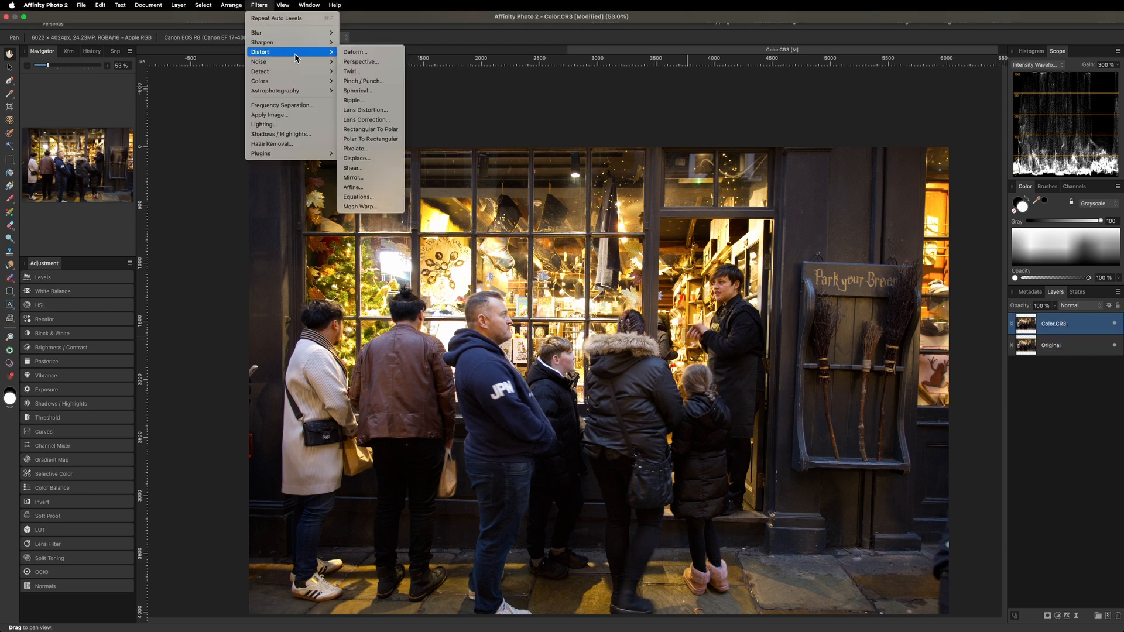
mouse_move(303, 82)
click(356, 82)
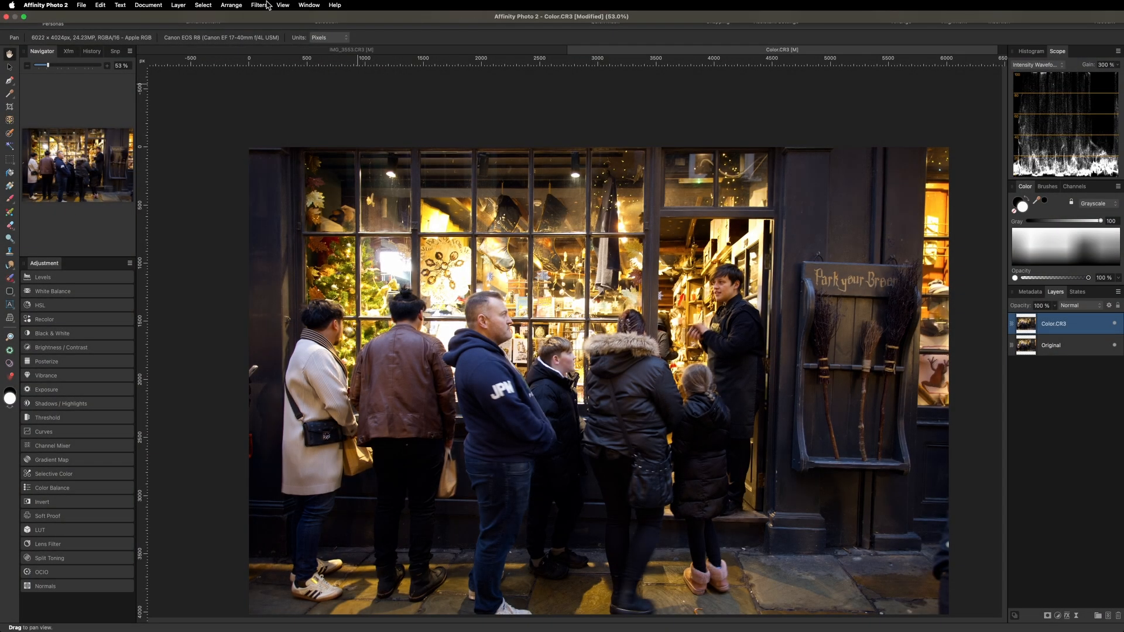
click(264, 5)
mouse_move(311, 73)
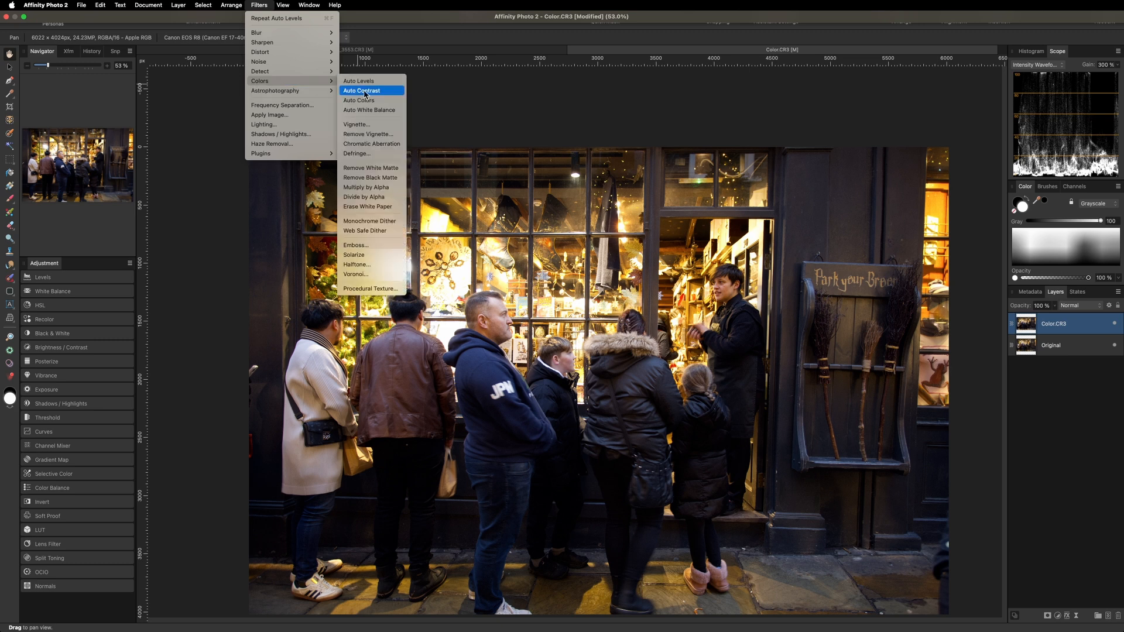
click(366, 91)
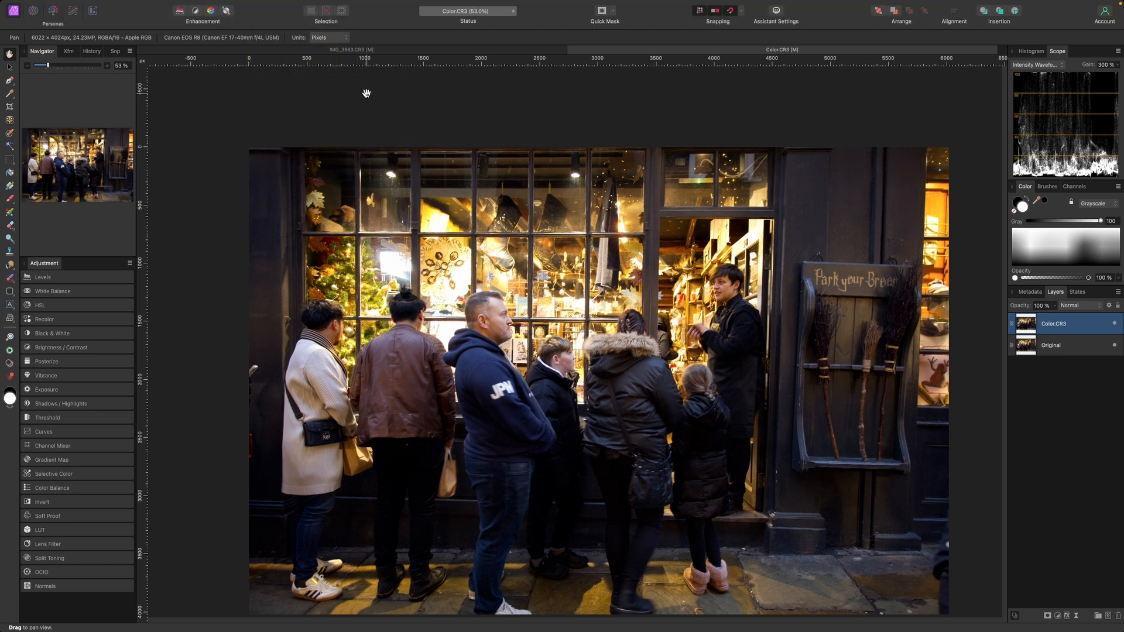
Apply the Auto Colors and Auto White Balance filters to the Color.CR3 layer.
click(270, 5)
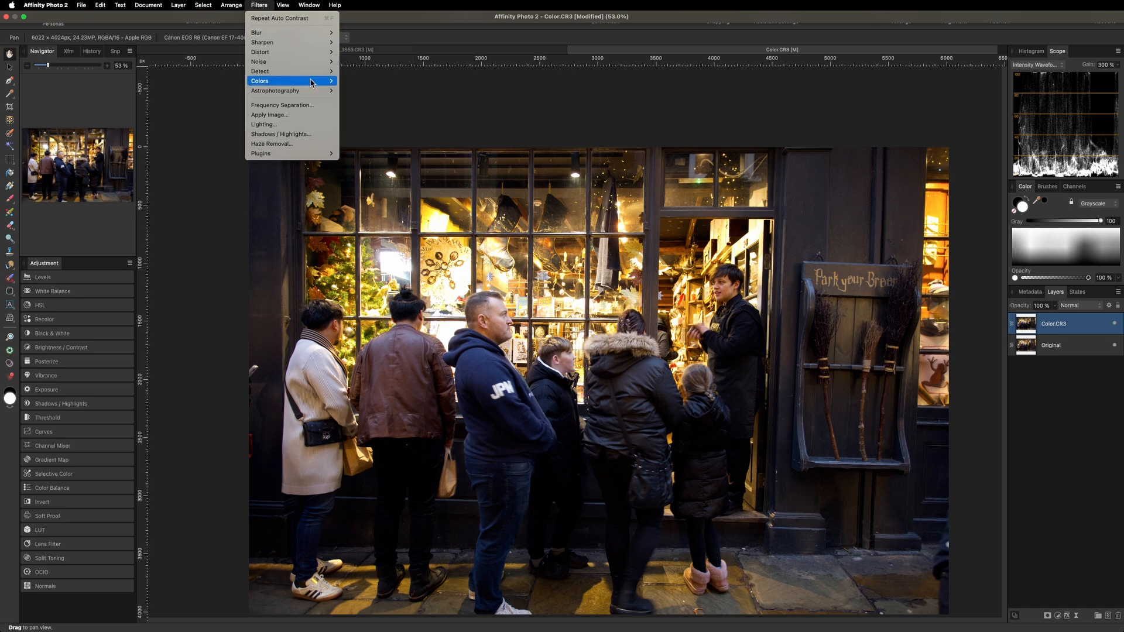
mouse_move(313, 81)
click(379, 110)
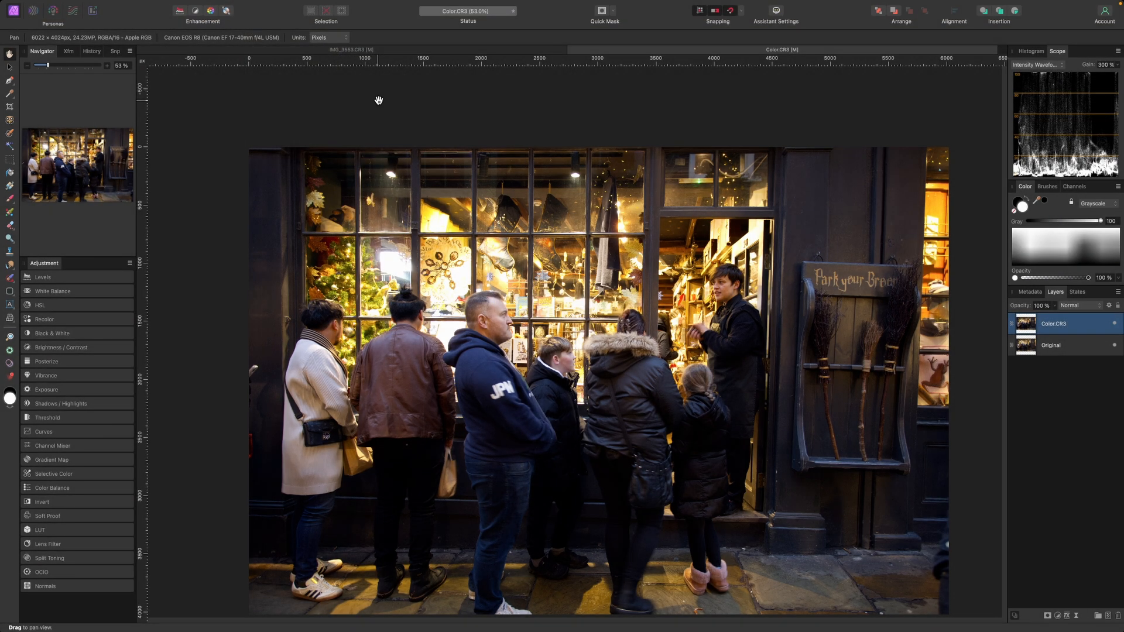
click(259, 4)
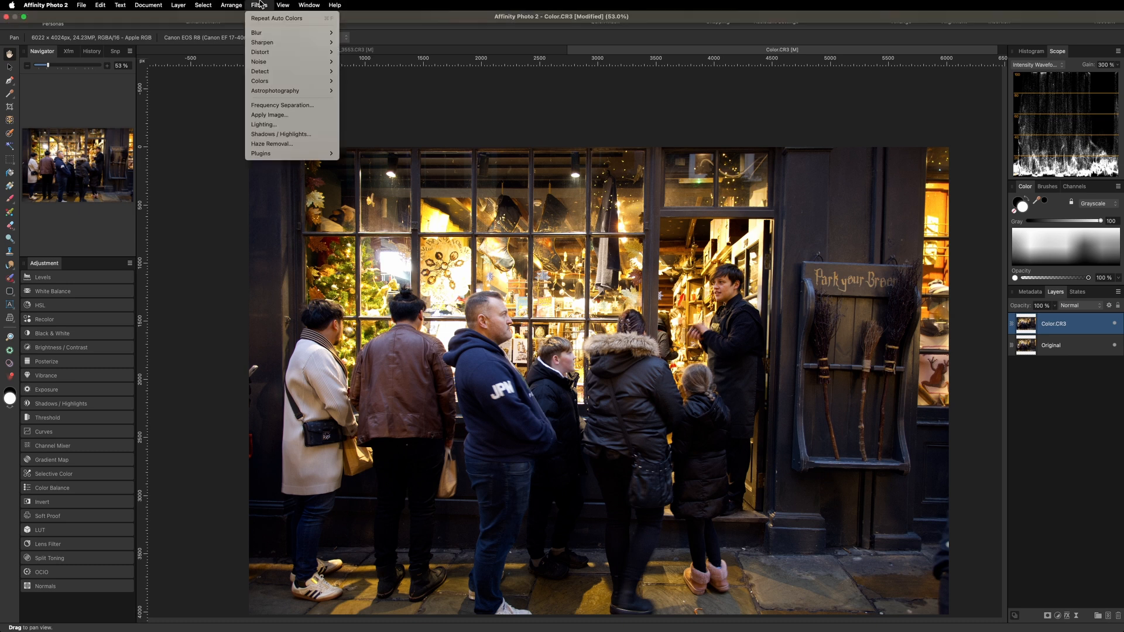
mouse_move(329, 81)
click(388, 110)
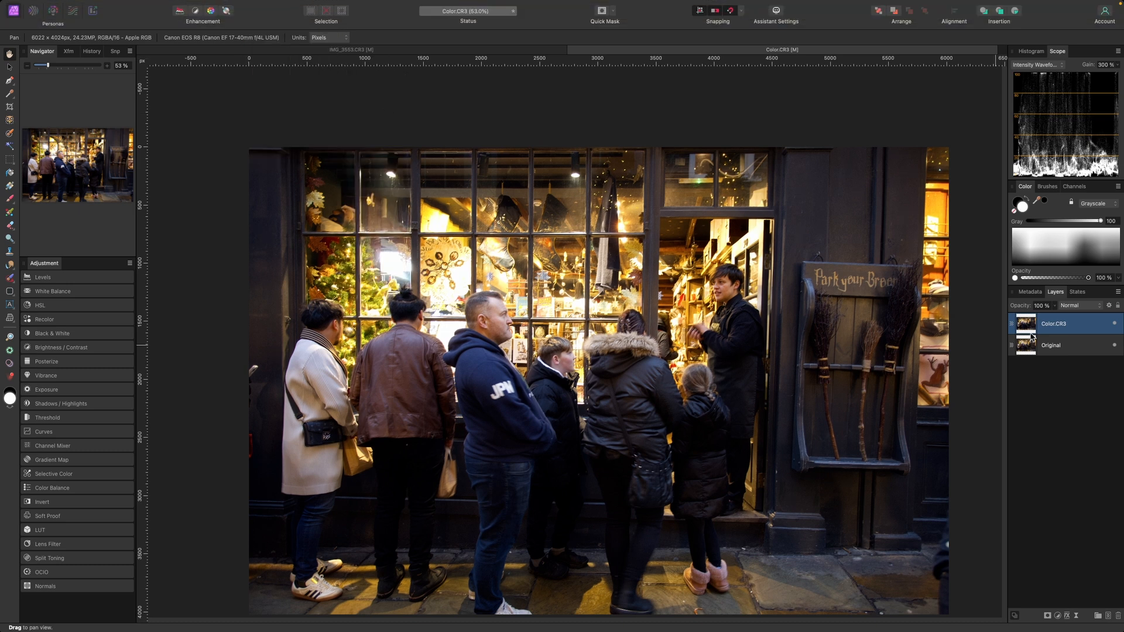
Toggle the filtered Color.CR3 layer's visibility repeatedly to compare it with the Original layer.
click(1115, 325)
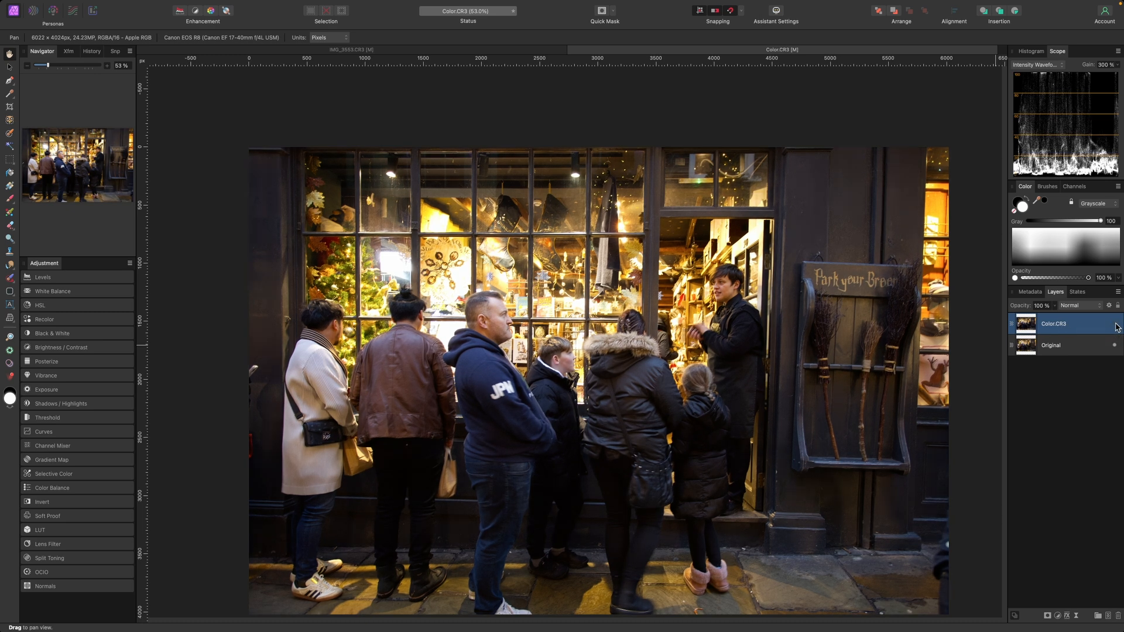
click(1116, 325)
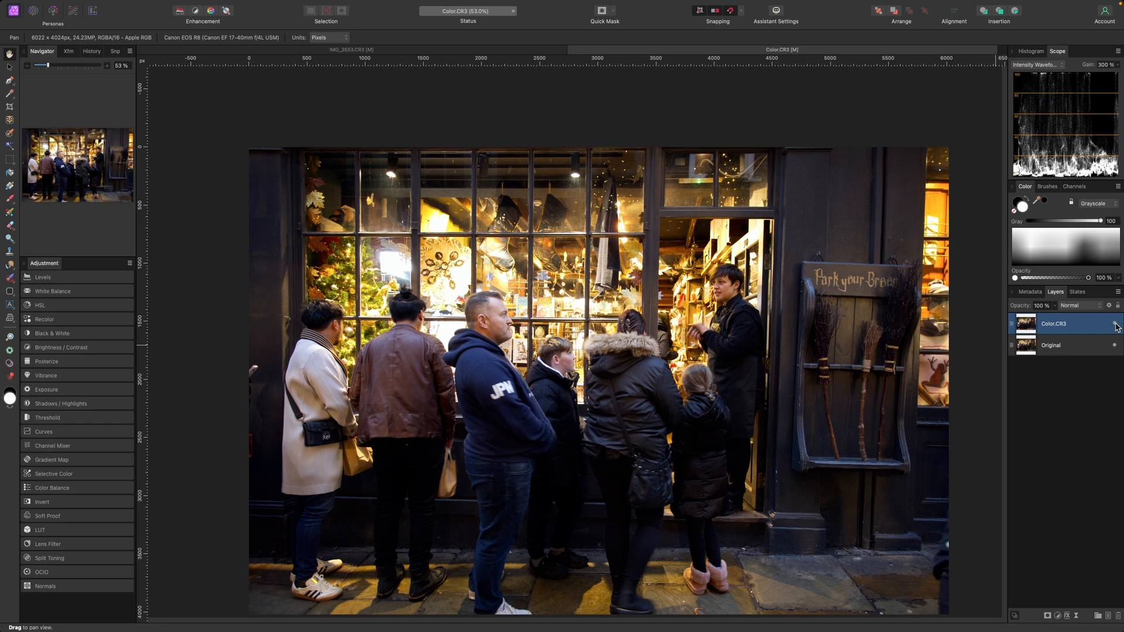
click(1116, 325)
click(1116, 325)
click(1116, 324)
click(1116, 325)
click(1116, 325)
click(1116, 325)
click(1116, 324)
click(1116, 324)
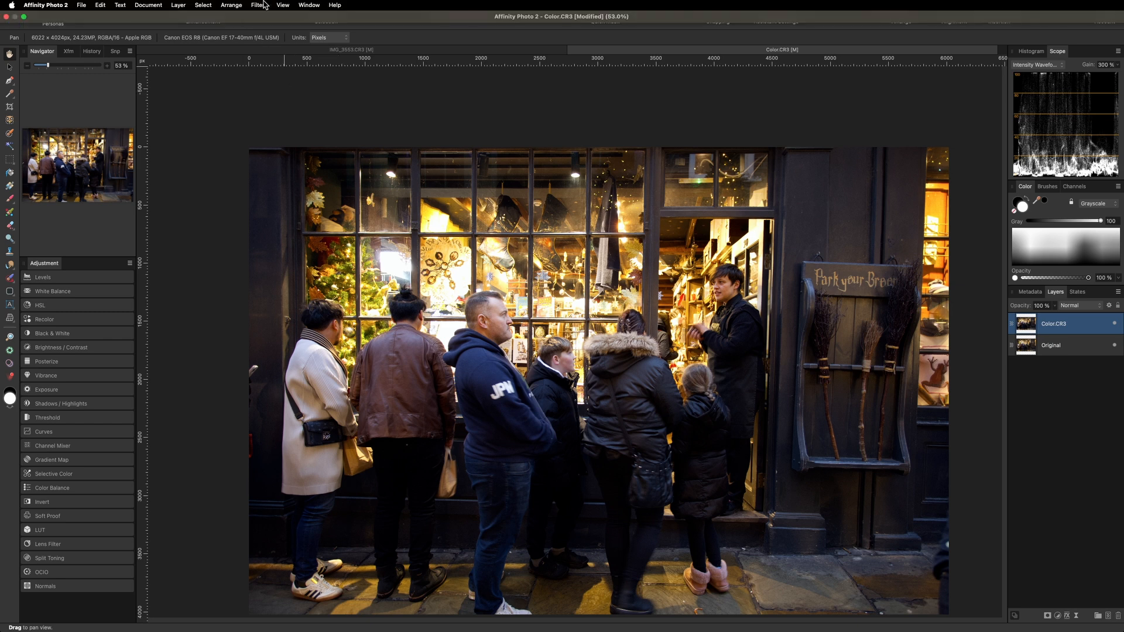
Try the Vignette filter on the Color.CR3 layer, lowering its exposure to about -3.6 and adjusting its hardness.
click(265, 5)
mouse_move(305, 82)
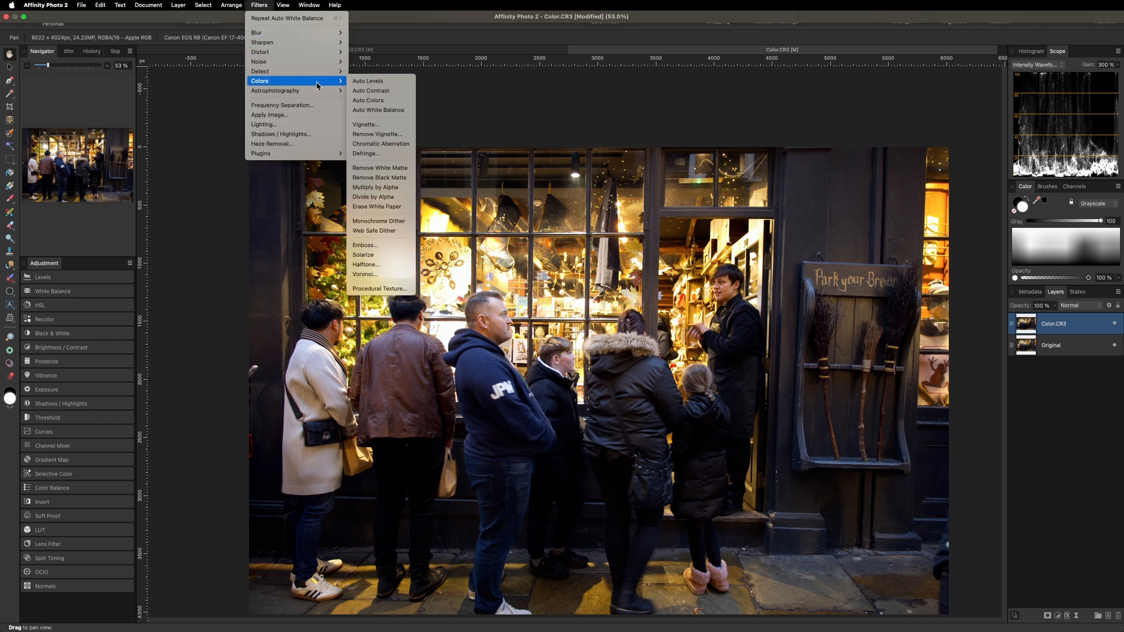
click(375, 124)
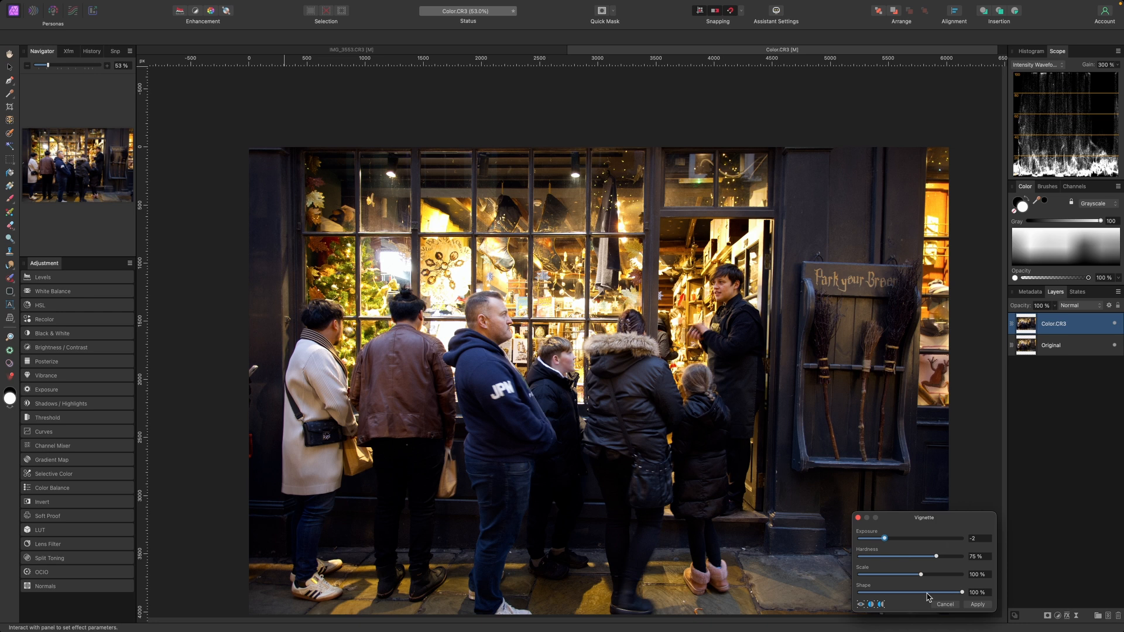
mouse_move(885, 544)
mouse_down()
mouse_move(873, 544)
mouse_move(911, 544)
mouse_move(865, 544)
mouse_up()
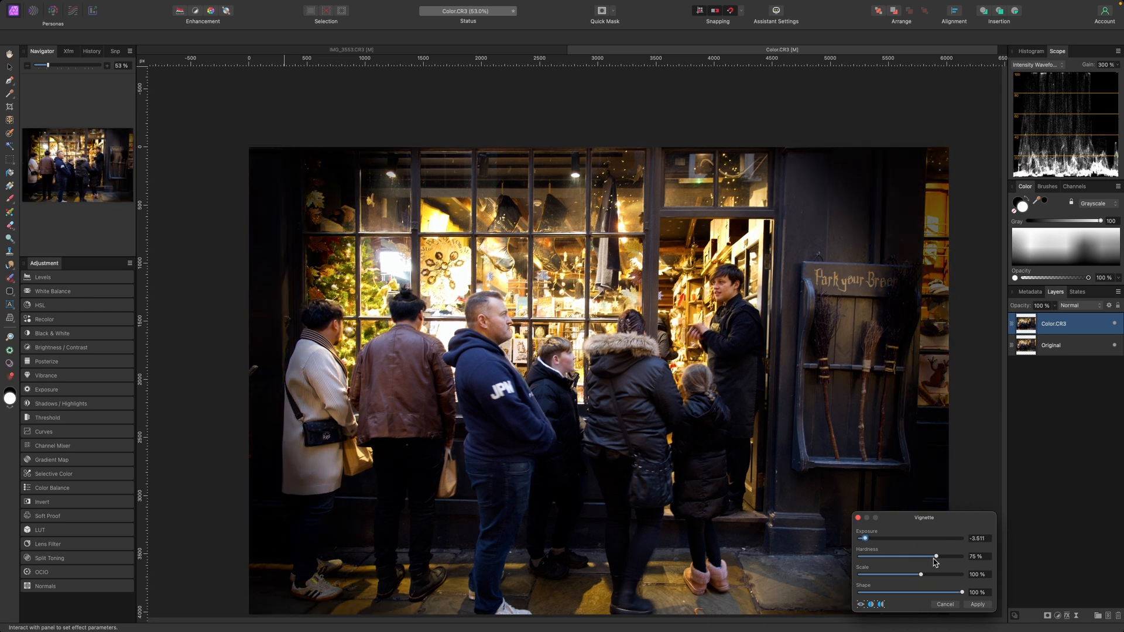
drag(935, 557, 881, 540)
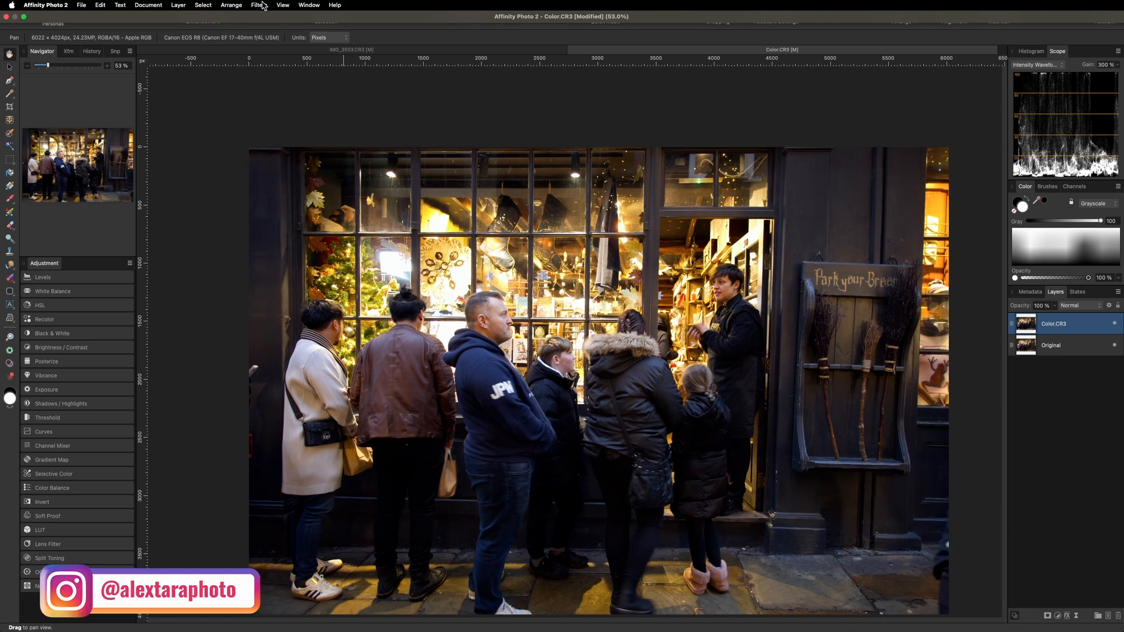
Apply the Remove Vignette filter to the Color.CR3 layer.
click(262, 5)
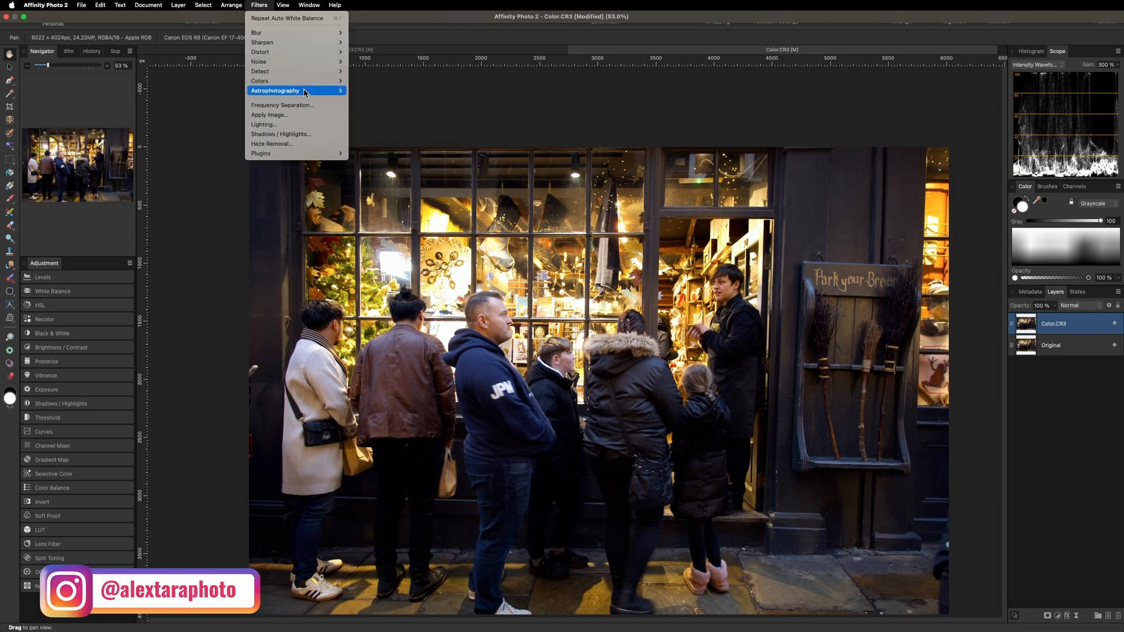
mouse_move(309, 88)
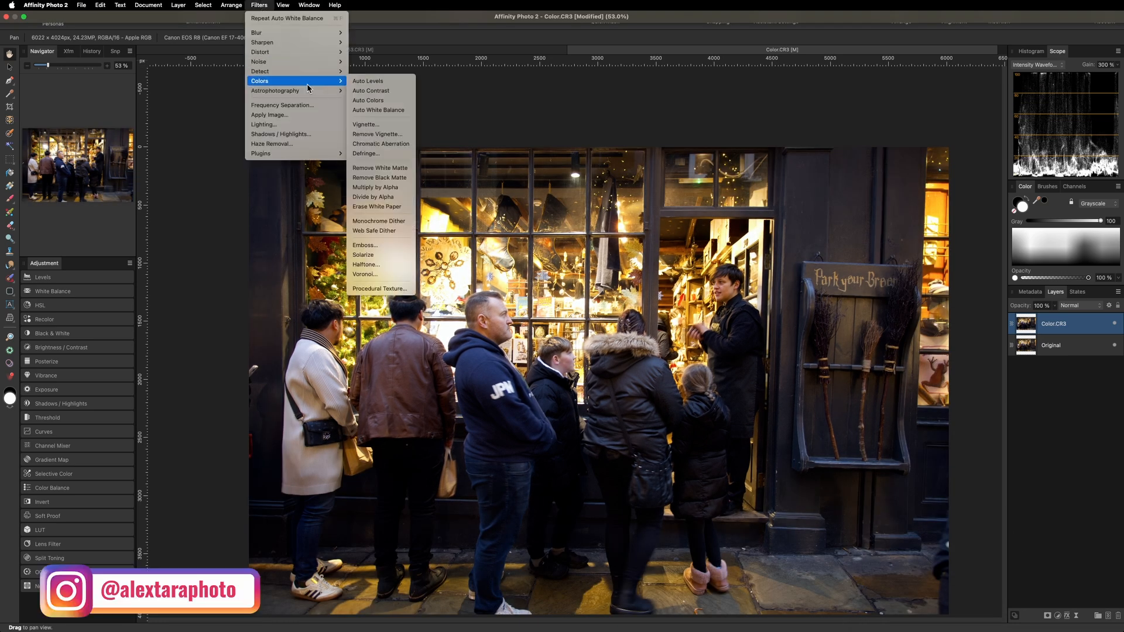
click(395, 139)
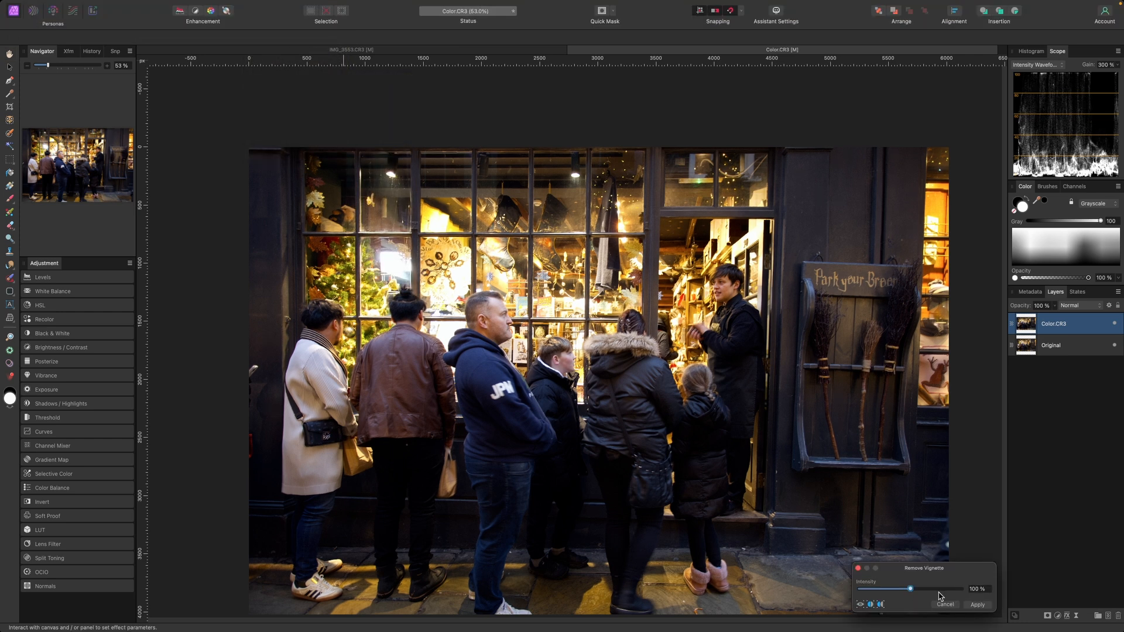
mouse_move(952, 590)
mouse_down()
mouse_move(873, 595)
mouse_move(944, 595)
mouse_up()
key(Return)
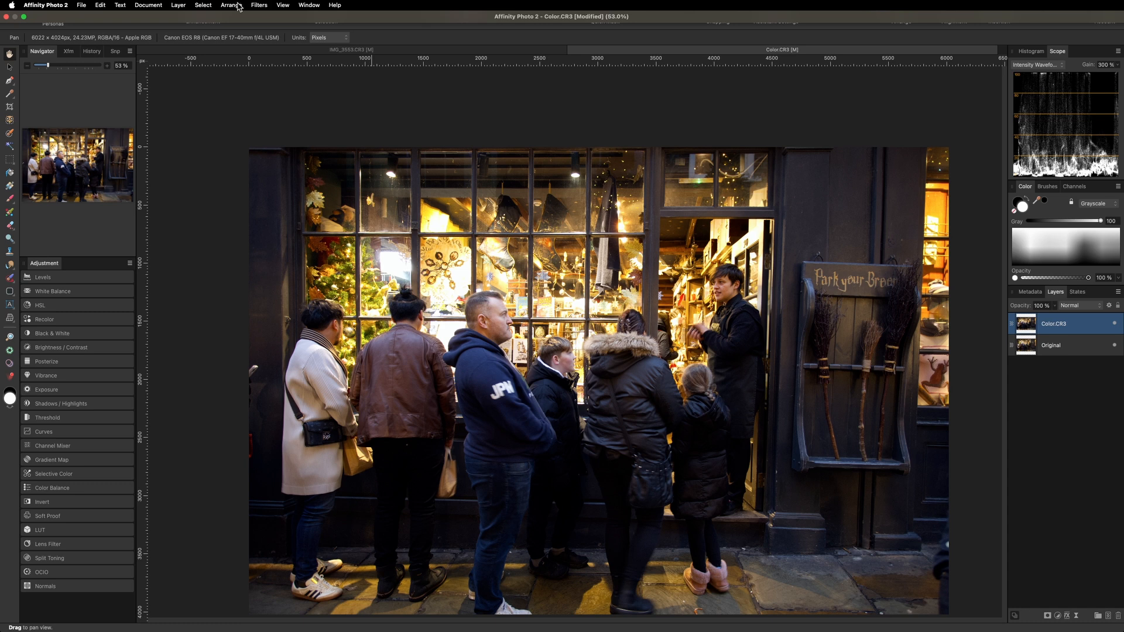
Apply the Chromatic Aberration filter to the Color.CR3 layer and inspect the shop window and people up close.
click(260, 5)
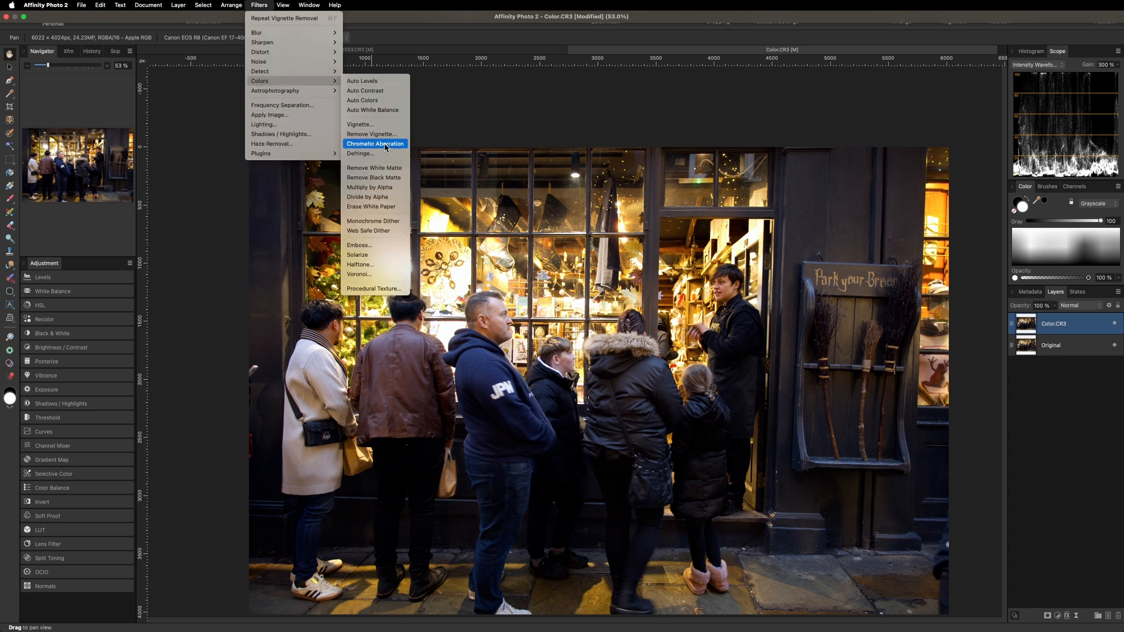
click(397, 148)
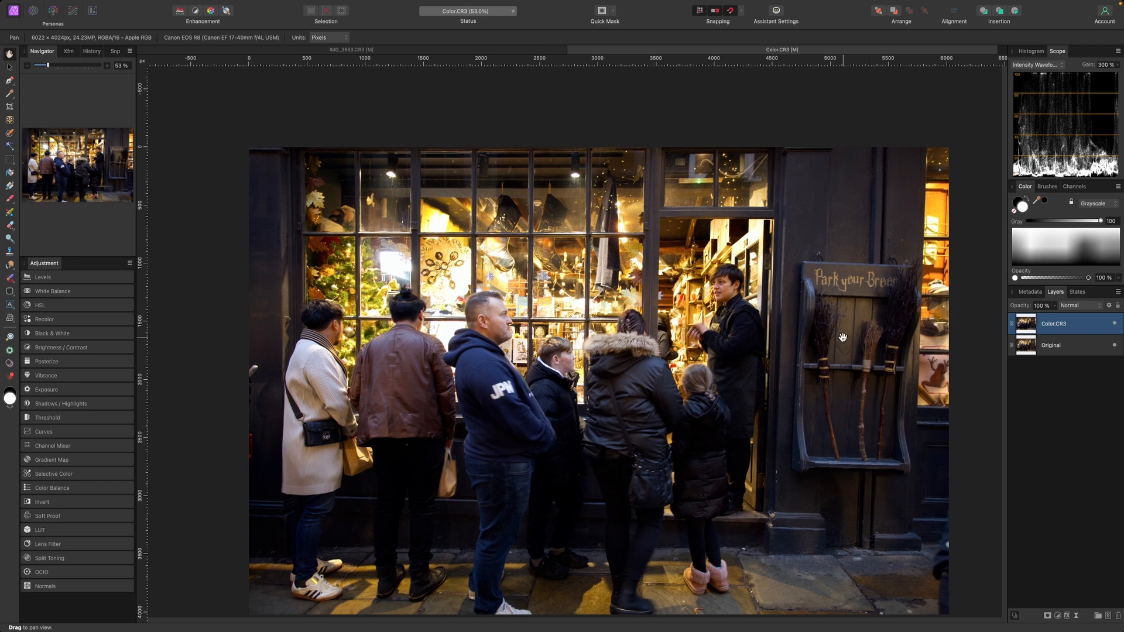
scroll(478, 305, up, 6)
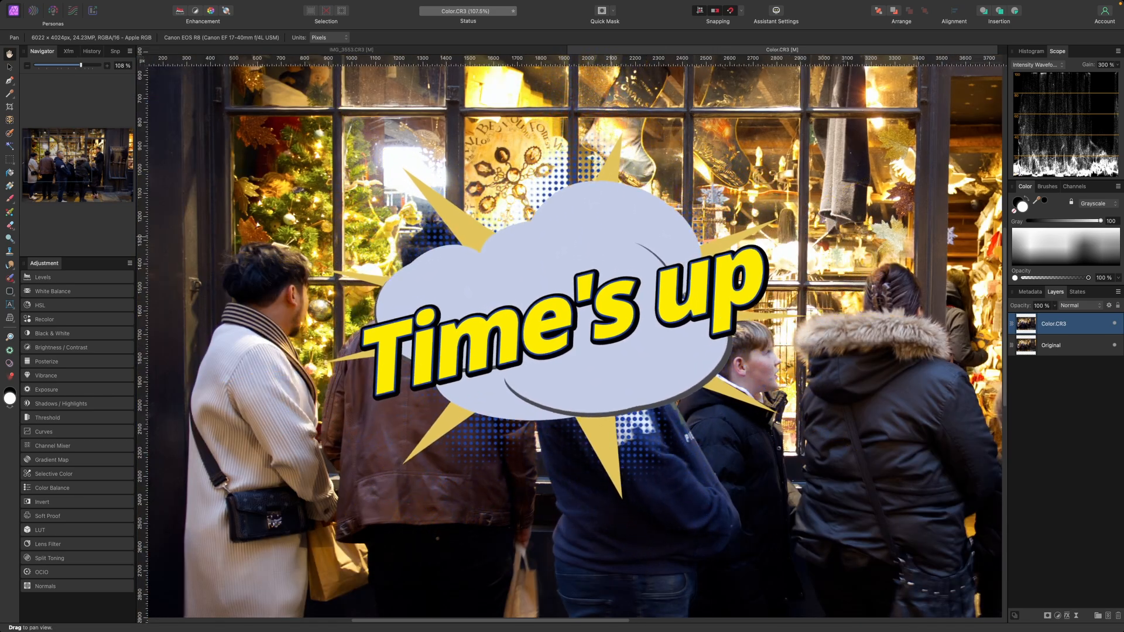
scroll(611, 236, down, 4)
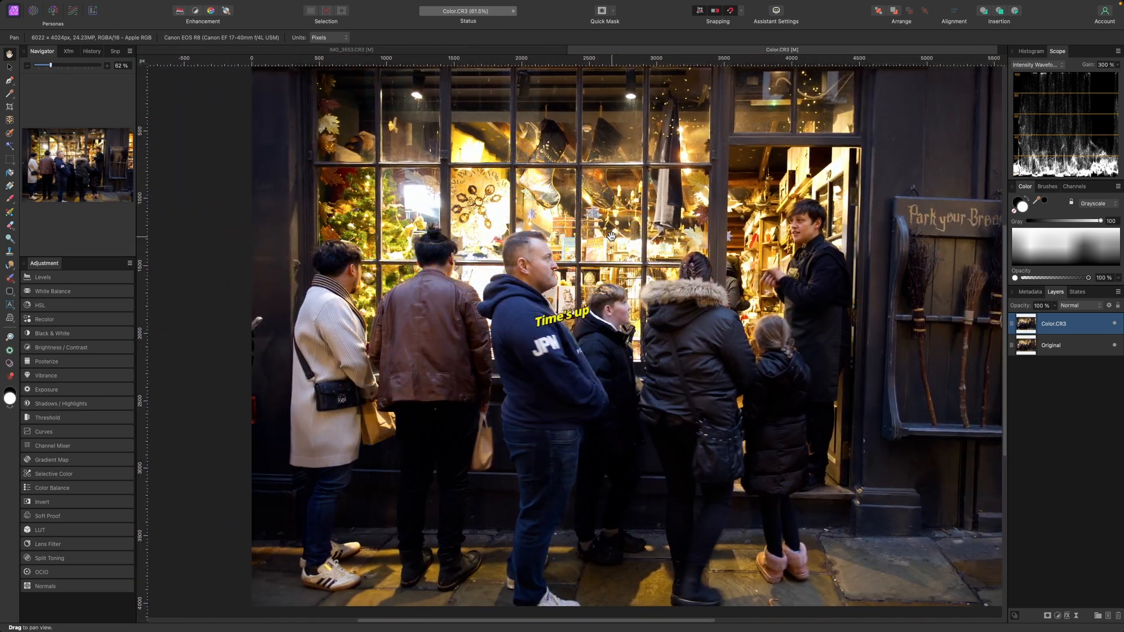
scroll(611, 236, right, 3)
scroll(611, 236, up, 1)
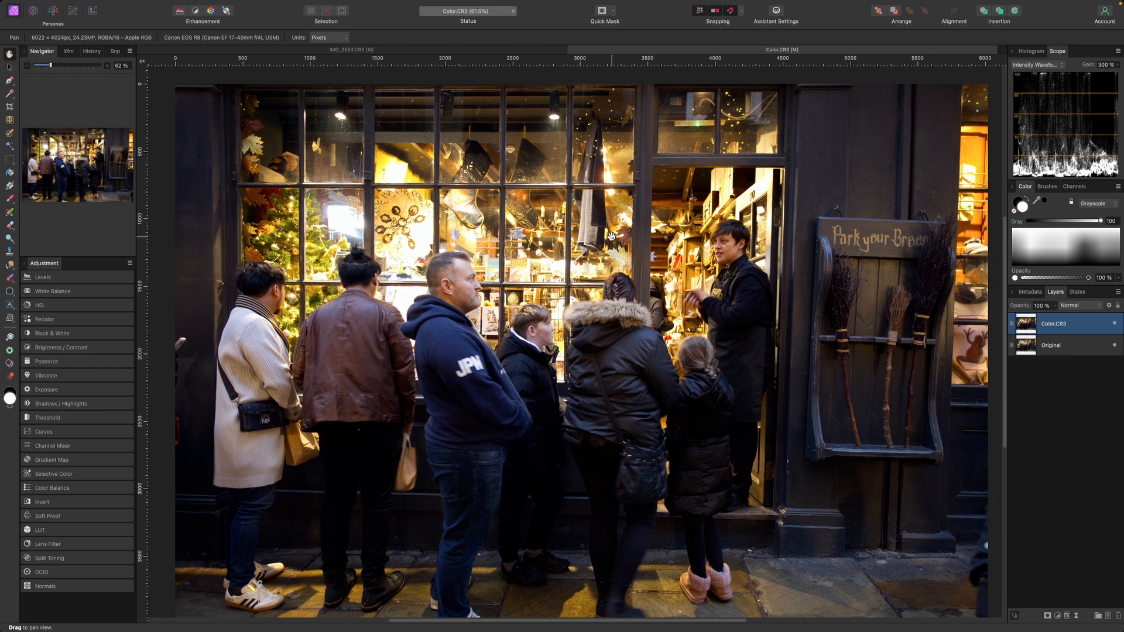
scroll(612, 236, right, 1)
scroll(611, 236, down, 2)
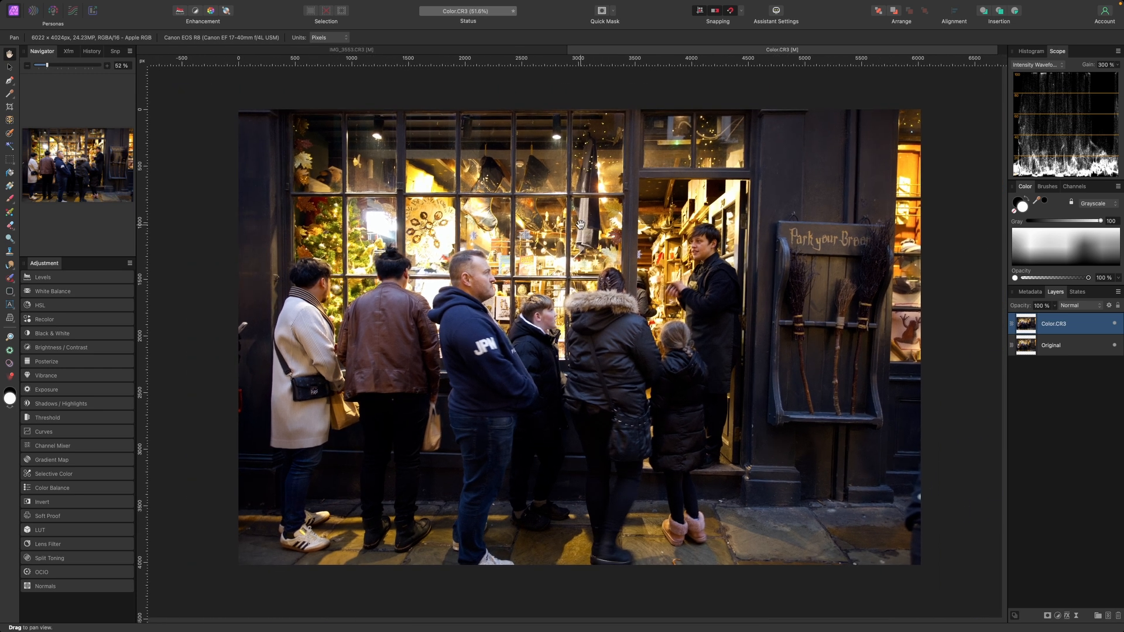
click(260, 4)
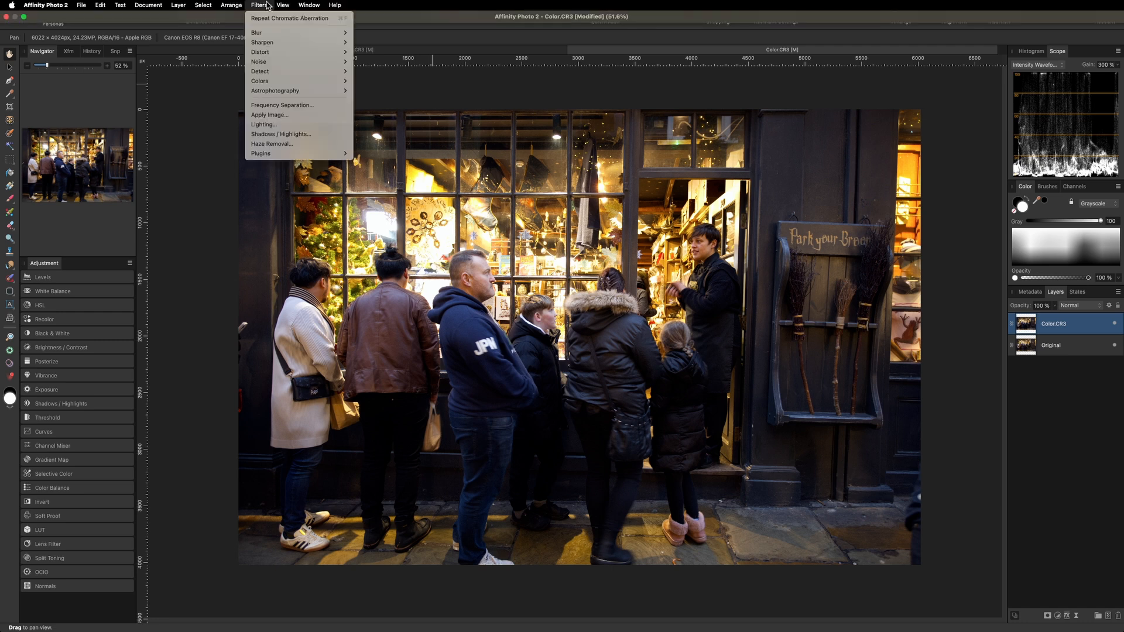
mouse_move(289, 82)
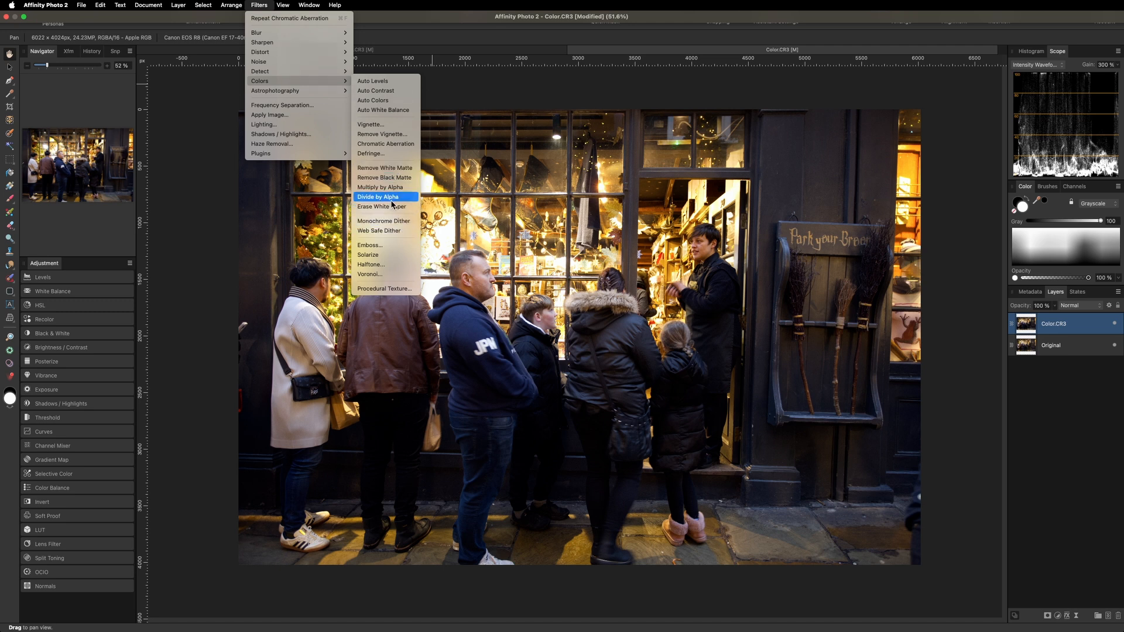
mouse_move(316, 96)
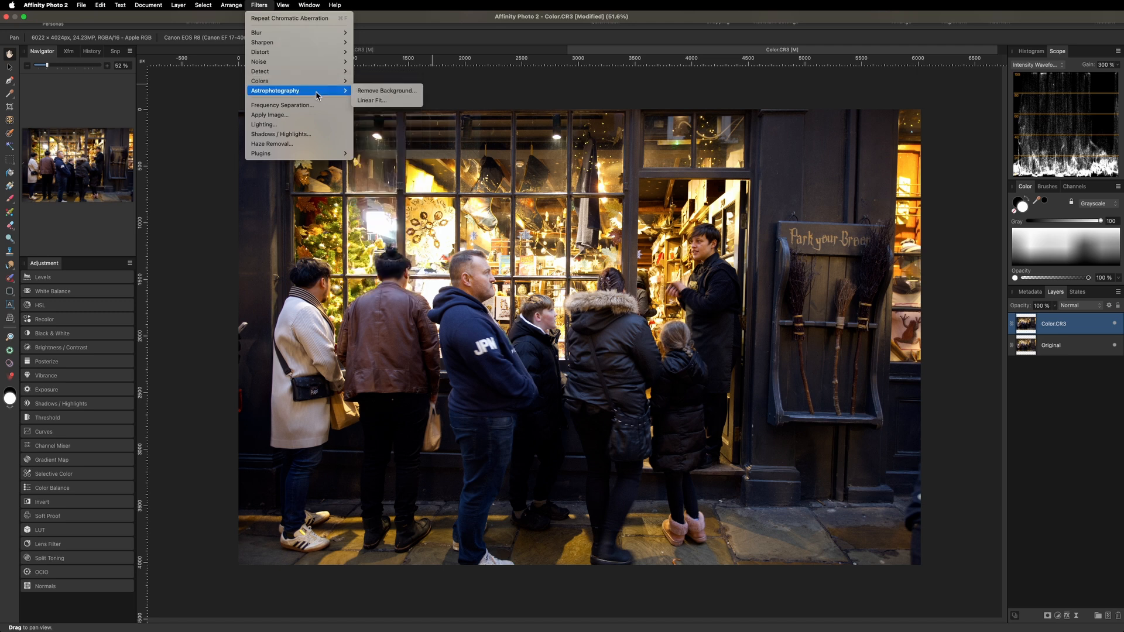